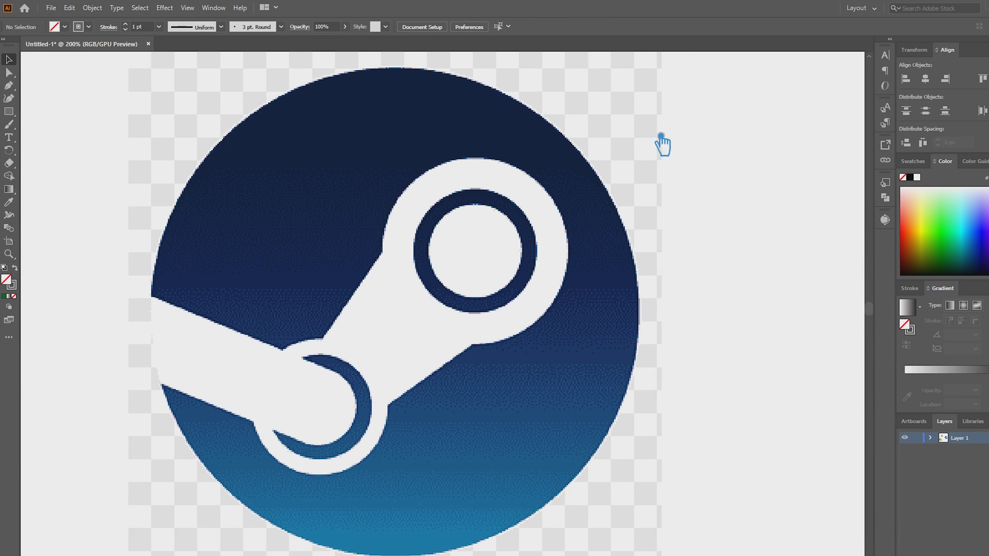
# Step: Show the Image Trace settings with the advanced options collapsed, and select the blue Steam logo image
pyautogui.click(662, 144)
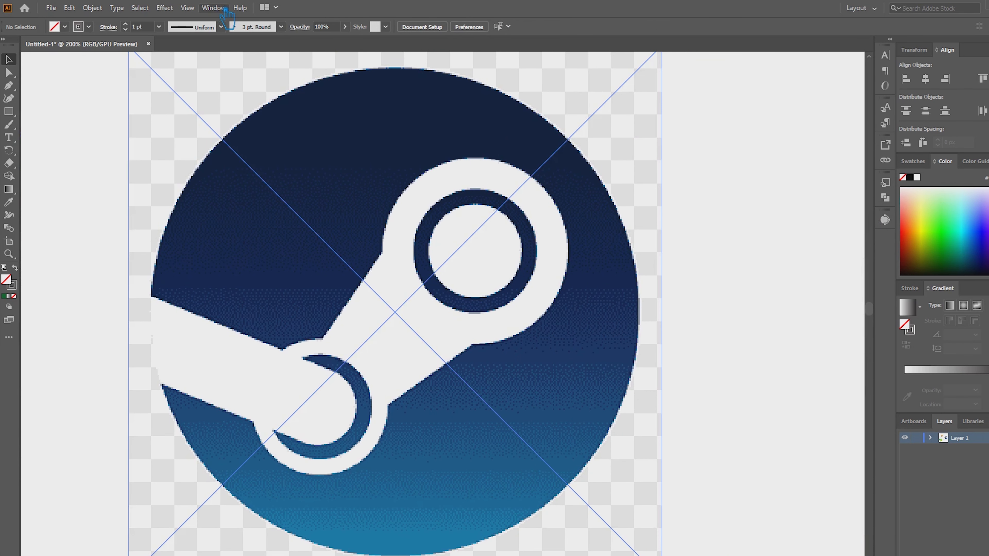
pyautogui.click(213, 7)
pyautogui.click(302, 295)
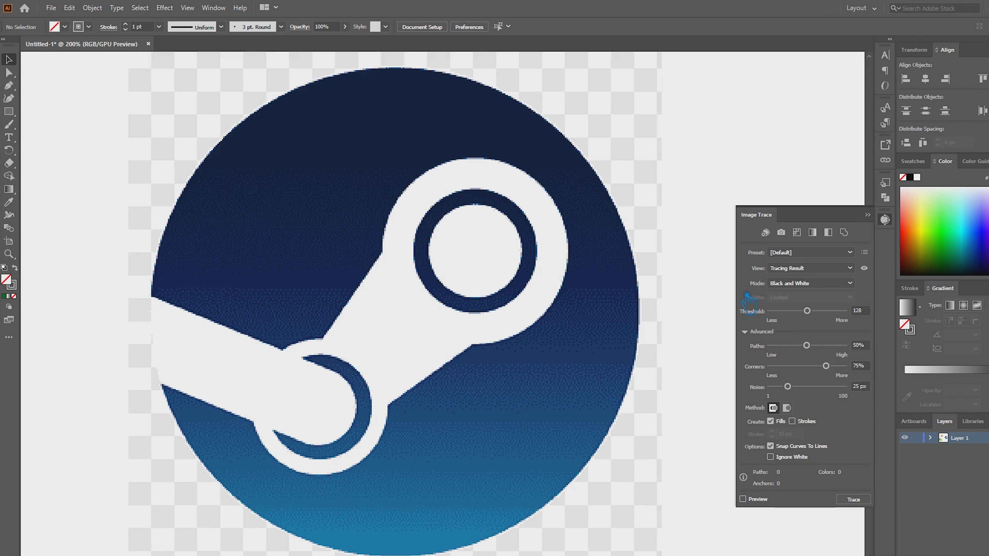
pyautogui.click(761, 334)
pyautogui.click(591, 323)
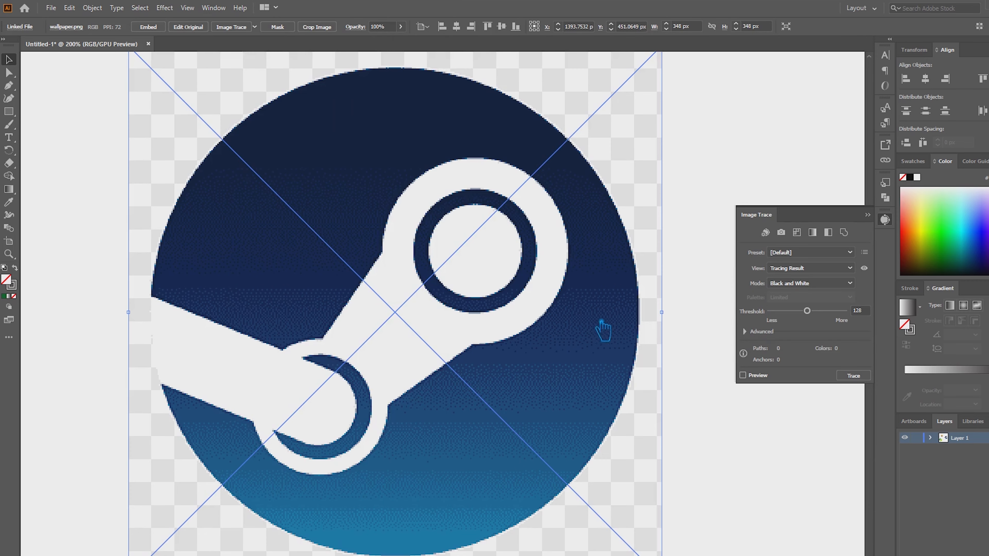
# Step: Preview the default black-and-white trace of the Steam logo and turn the preview back off
pyautogui.click(755, 378)
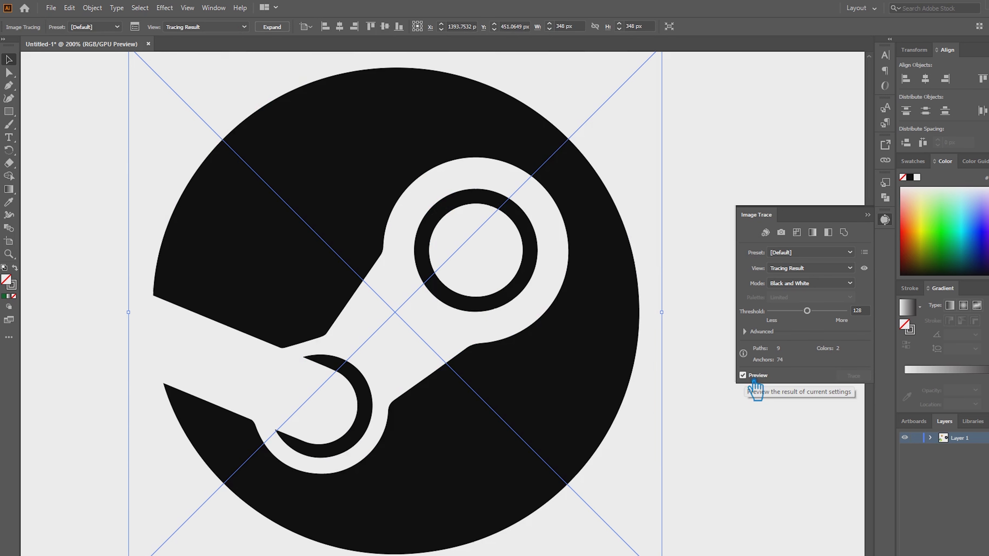
pyautogui.click(755, 377)
pyautogui.click(755, 380)
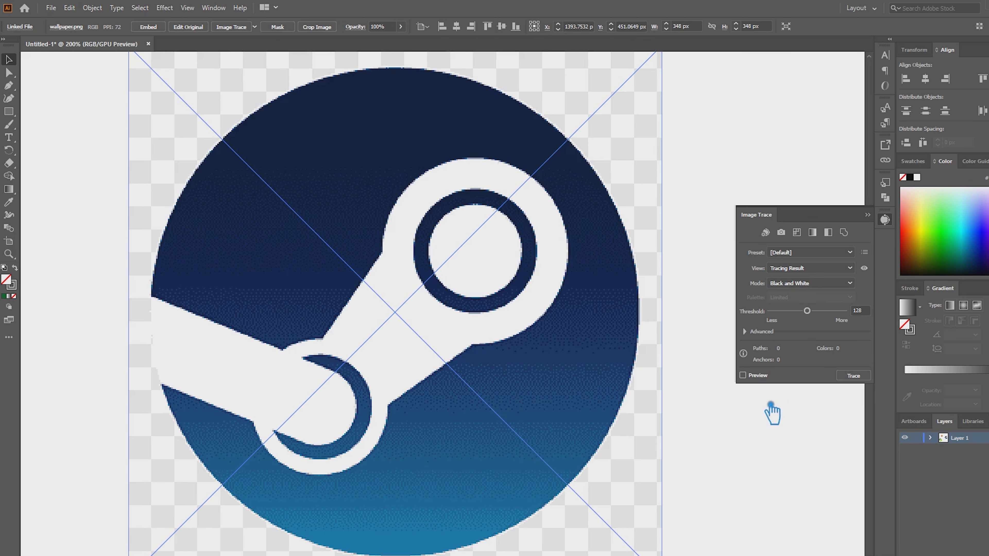
# Step: Try the Color trace mode on the Steam logo with the preview
pyautogui.click(810, 284)
pyautogui.click(802, 301)
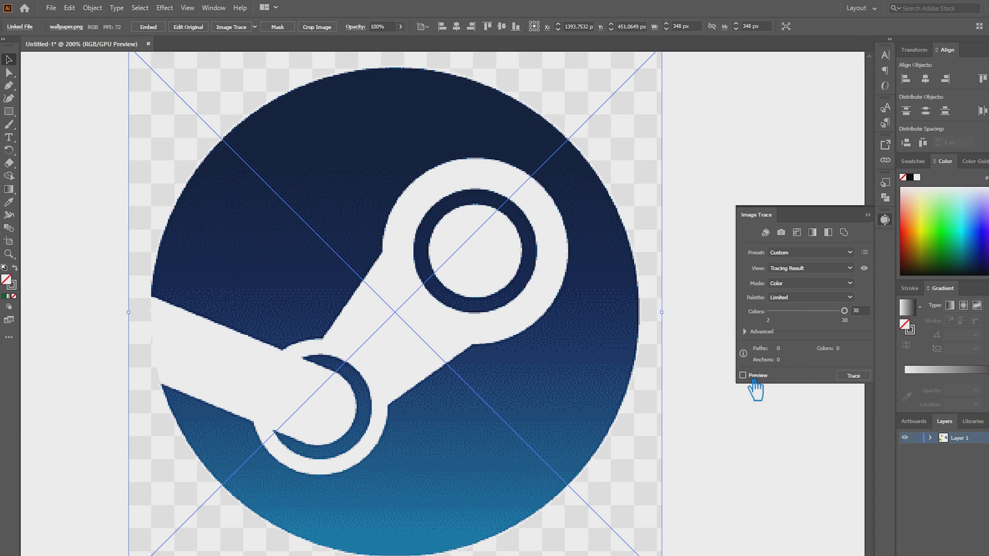
pyautogui.click(748, 378)
pyautogui.click(742, 384)
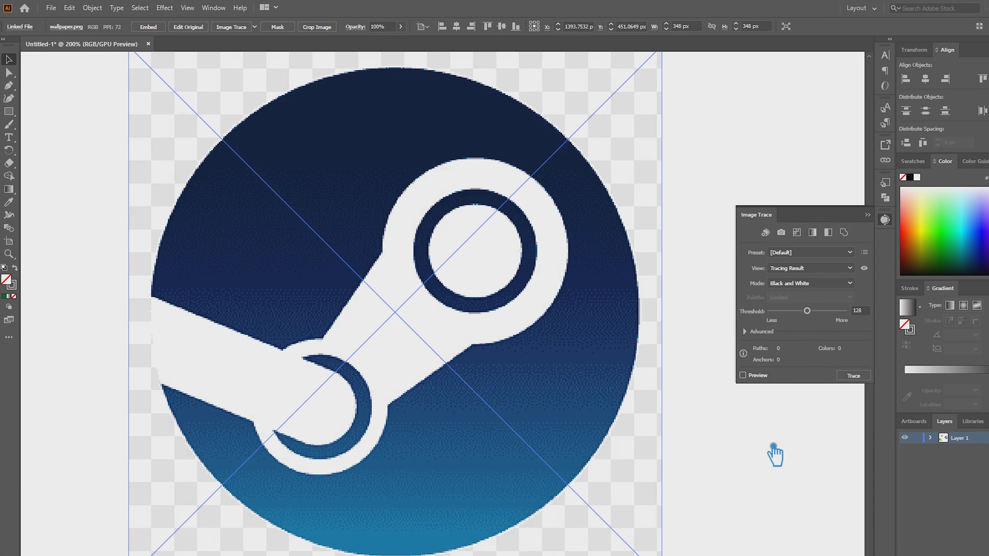
# Step: Duplicate the Steam logo image and place the copy right beside the original
pyautogui.scroll(-2, 700, 365)
pyautogui.moveTo(697, 370); pyautogui.dragTo(428, 307)
pyautogui.scroll(1, 428, 308)
pyautogui.moveTo(499, 319); pyautogui.dragTo(537, 382)
pyautogui.moveTo(606, 399); pyautogui.dragTo(502, 371)
pyautogui.scroll(-1, 508, 370)
pyautogui.moveTo(363, 345); pyautogui.dragTo(580, 346)
pyautogui.scroll(1, 603, 390)
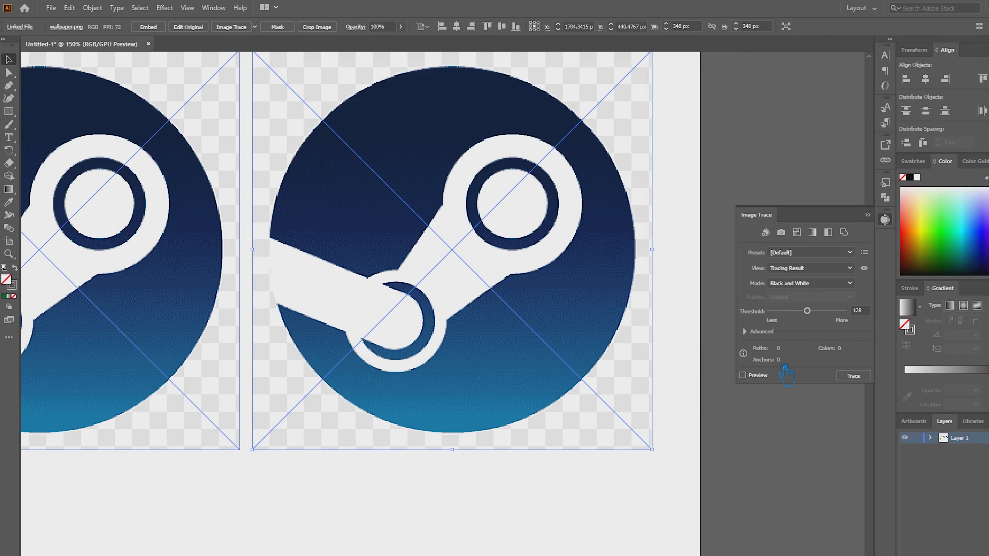
# Step: Trace the copied logo in Black and White mode with the preview turned on
pyautogui.click(806, 285)
pyautogui.click(805, 319)
pyautogui.click(743, 376)
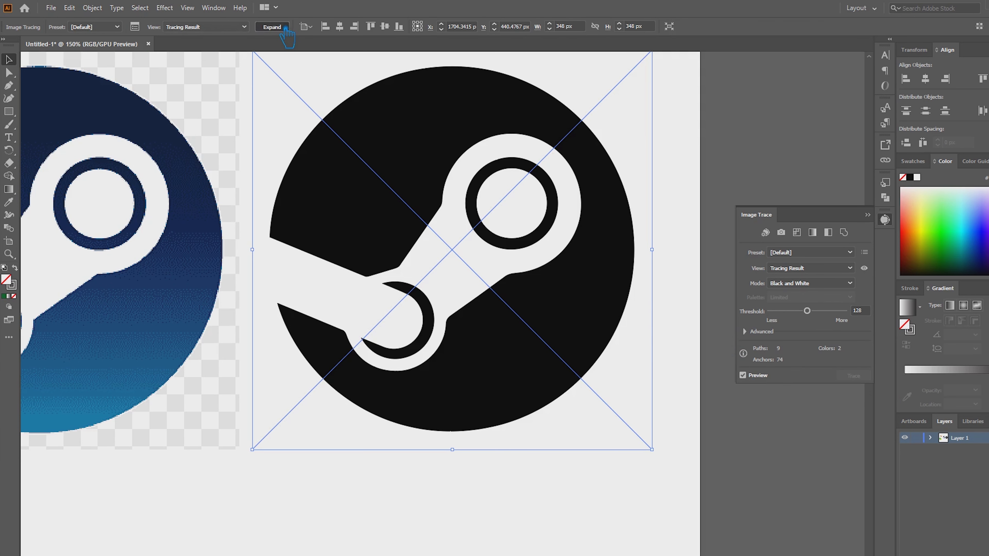
# Step: Expand the traced logo into paths and ungroup them
pyautogui.click(271, 26)
pyautogui.click(92, 8)
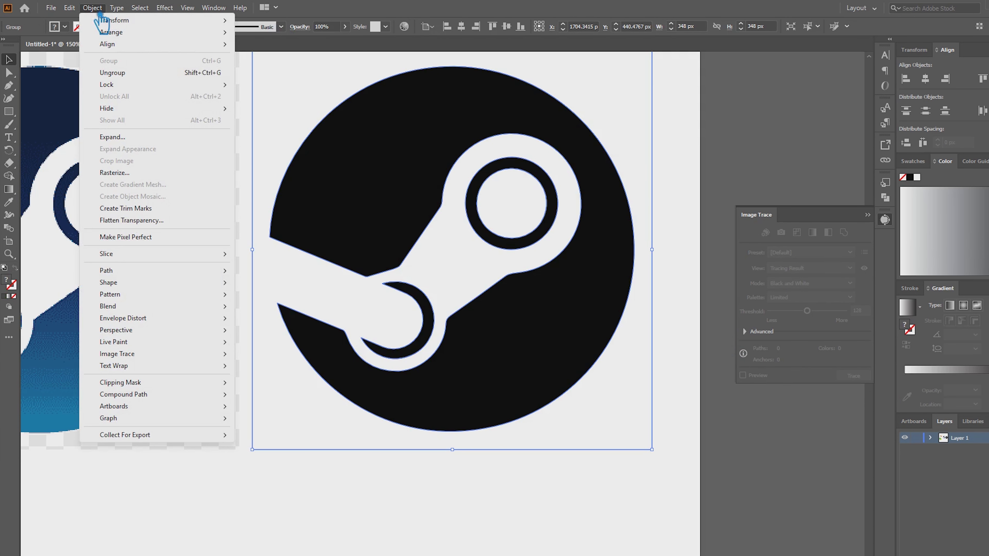
pyautogui.click(135, 78)
# Step: Move the whole traced logo off the artboard onto the dark canvas and close the Image Trace settings
pyautogui.scroll(-3, 559, 382)
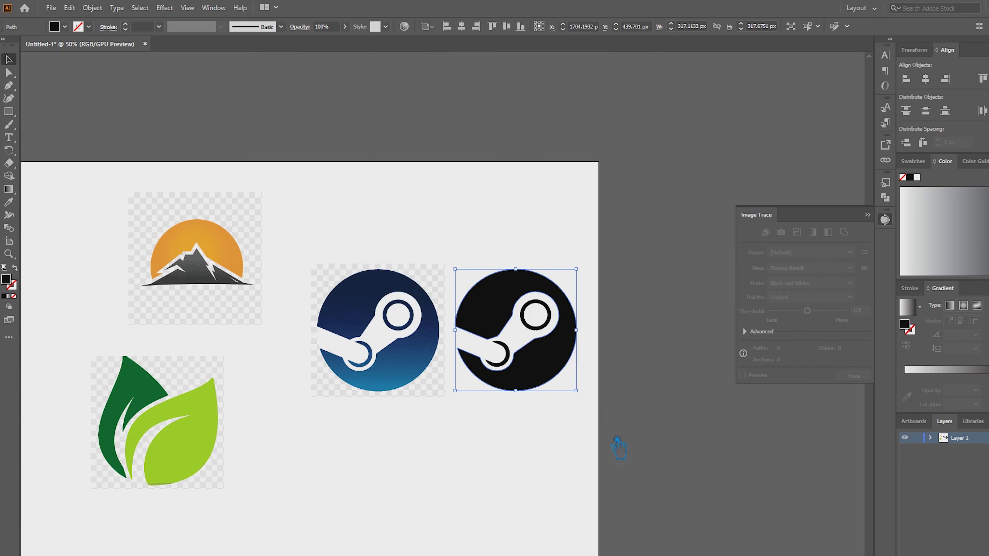
pyautogui.moveTo(499, 304); pyautogui.dragTo(721, 134)
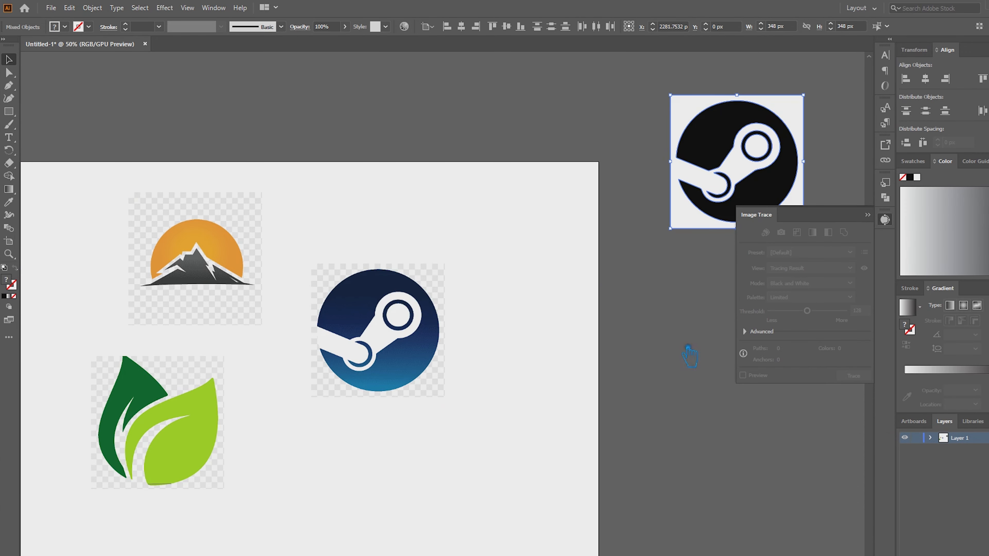
pyautogui.click(882, 219)
# Step: Delete the traced logo's white background and the white circle inside its ring
pyautogui.click(812, 302)
pyautogui.click(800, 219)
pyautogui.press('Delete')
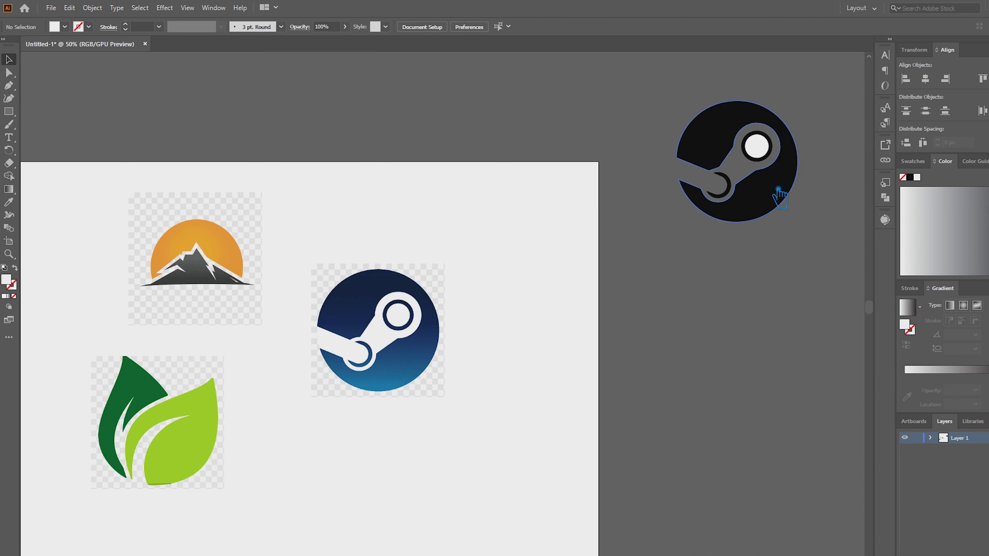
pyautogui.click(760, 149)
pyautogui.press('Delete')
# Step: Move the cleaned black logo back onto the artboard beside the original and deselect it
pyautogui.moveTo(720, 125); pyautogui.dragTo(515, 288)
pyautogui.scroll(2, 515, 289)
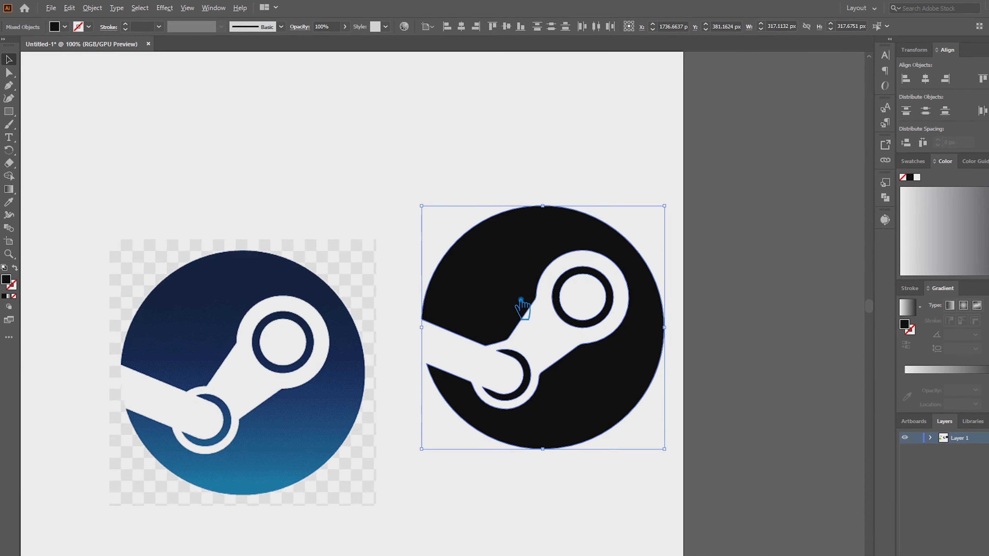
pyautogui.click(503, 511)
# Step: Place two copies of the logo's ring beside the artboard and fill the lower one with the light blue sampled from the original's bottom
pyautogui.moveTo(622, 296); pyautogui.dragTo(825, 335)
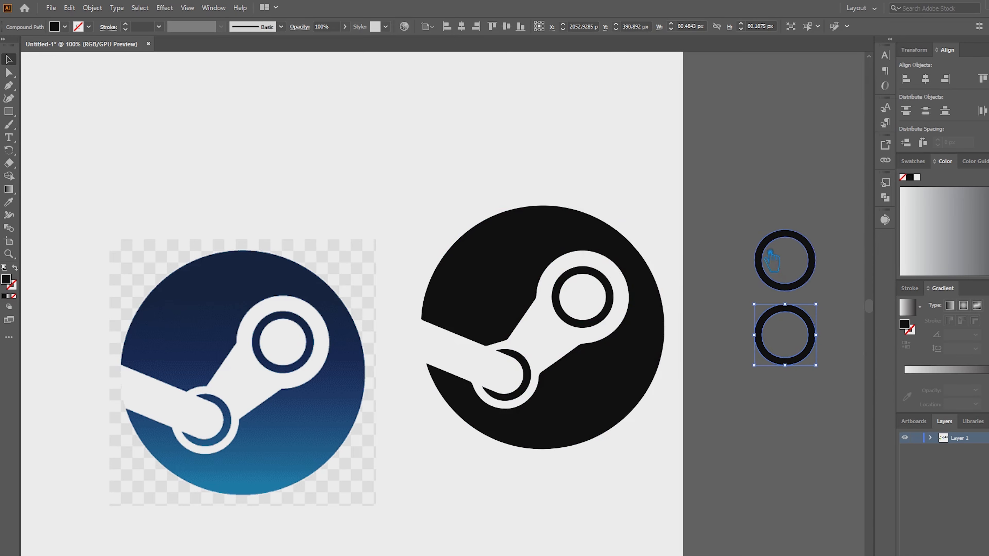
pyautogui.click(8, 202)
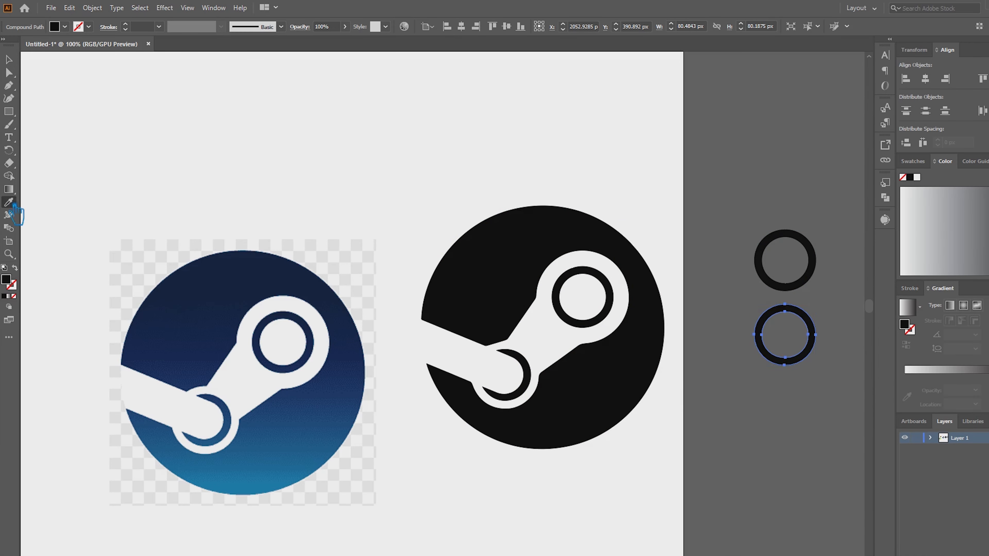
pyautogui.click(282, 499)
# Step: Fill the upper ring copy with the dark navy sampled from the top of the original logo
pyautogui.keyDown('ctrl'); pyautogui.click(814, 265); pyautogui.keyUp('ctrl')
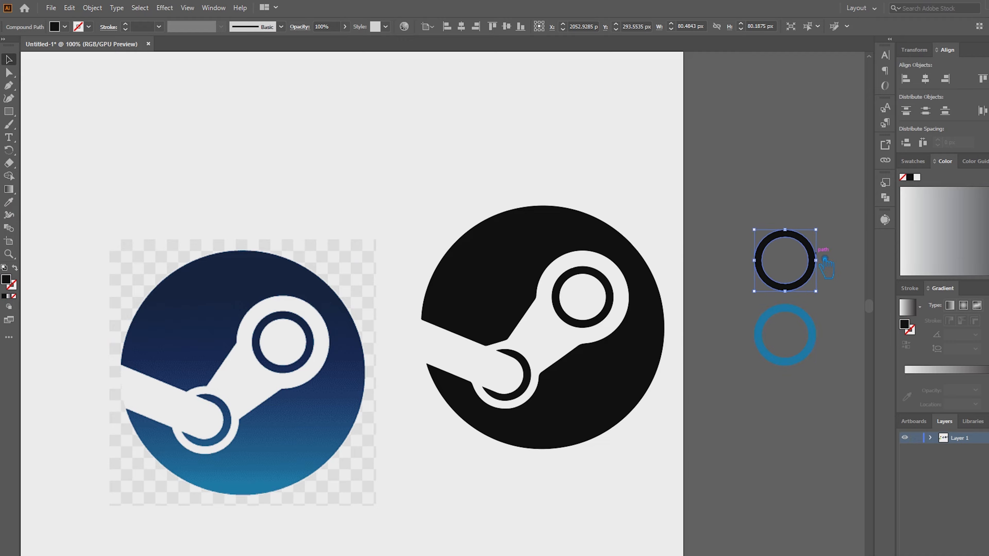
pyautogui.click(239, 268)
pyautogui.click(8, 59)
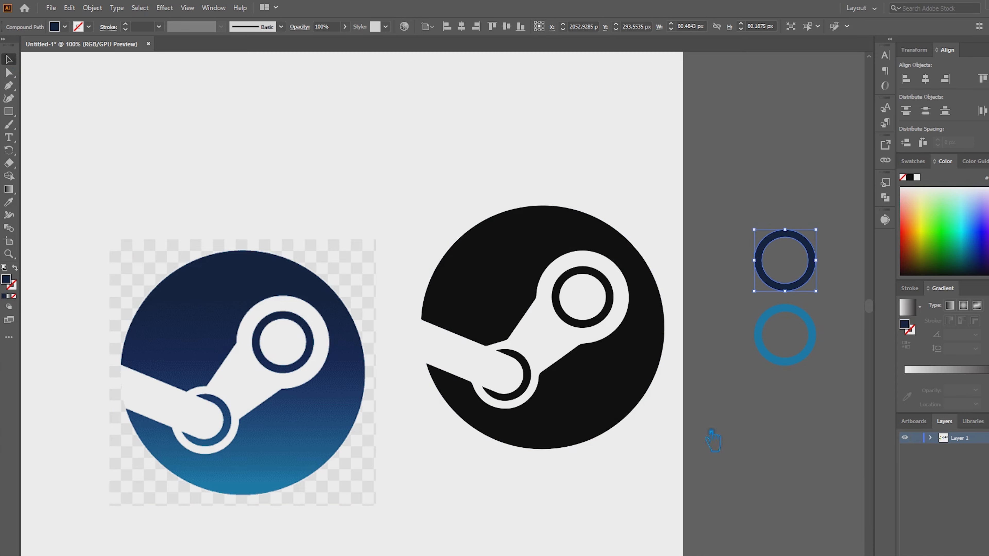
# Step: Apply a linear gradient to the black disc shape, running vertically from light at the bottom to dark at the top
pyautogui.click(597, 380)
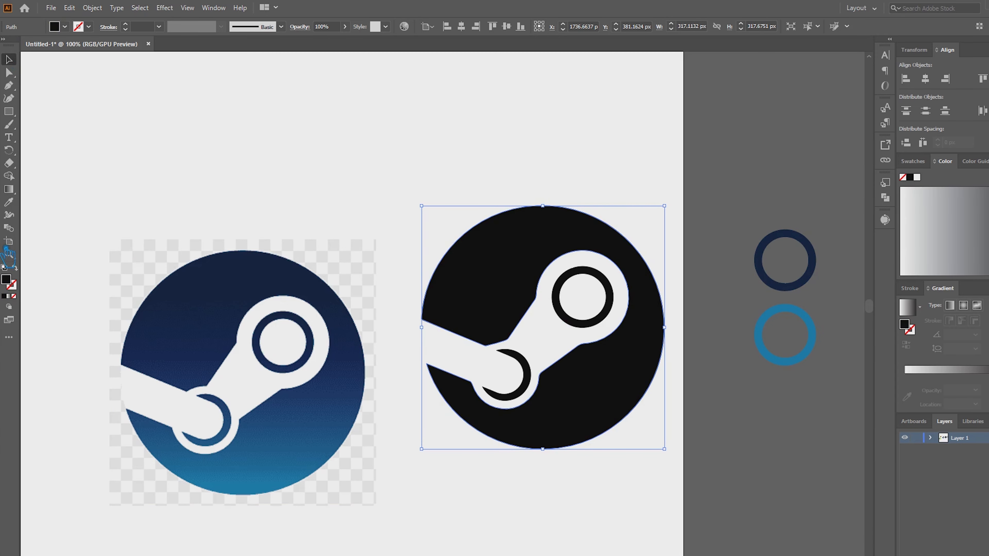
pyautogui.click(8, 296)
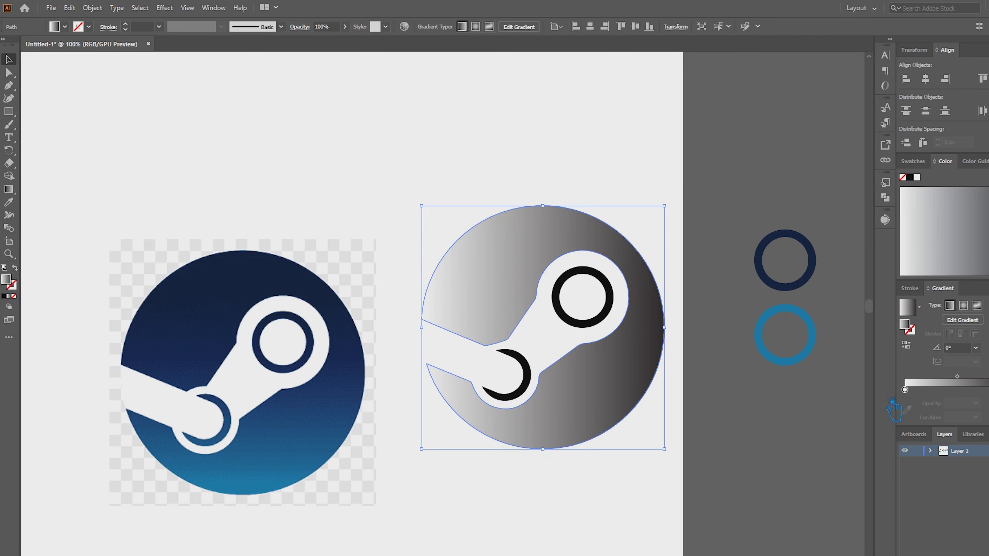
pyautogui.press('g')
pyautogui.moveTo(543, 452); pyautogui.dragTo(553, 212)
pyautogui.click(9, 59)
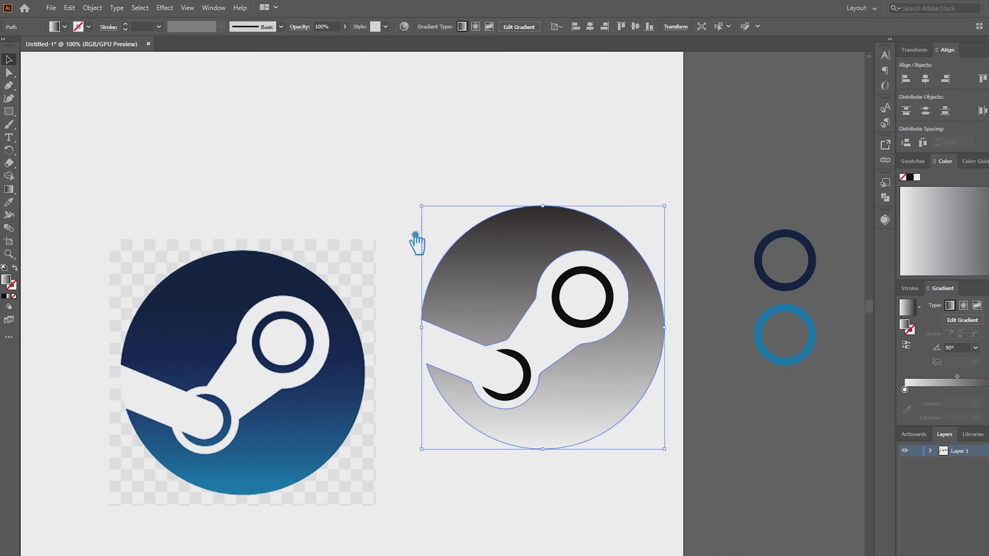
# Step: Copy the hex fill code of the light blue ring
pyautogui.click(820, 348)
pyautogui.doubleClick(6, 279)
pyautogui.hotkey('ctrl', 'c')
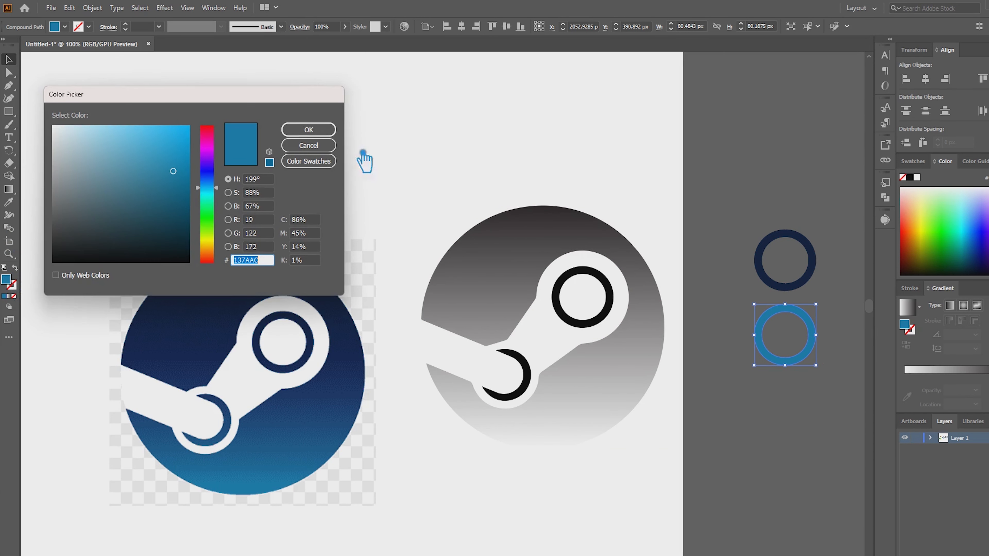
pyautogui.click(310, 131)
# Step: Set the first stop of the disc's gradient to hex colour 137AAC
pyautogui.click(625, 372)
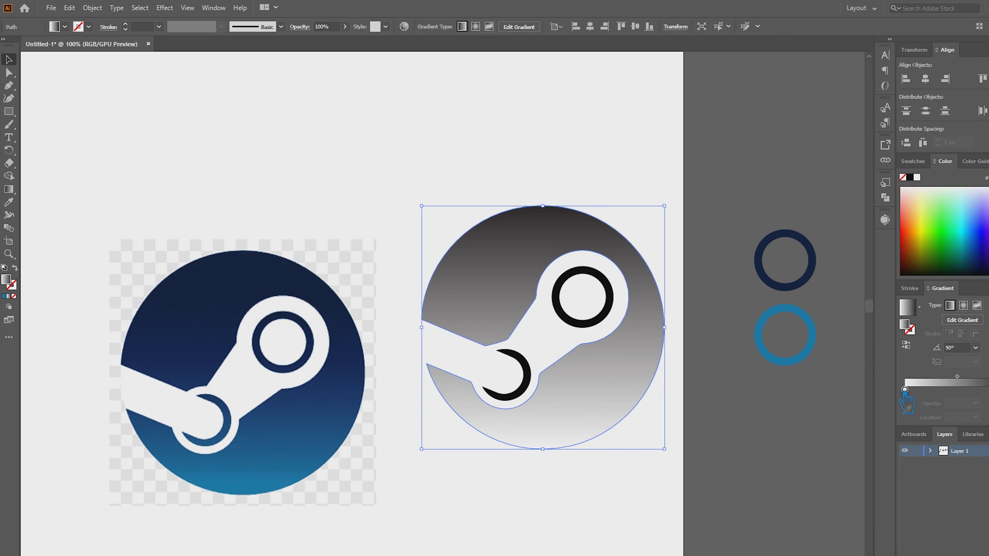
pyautogui.click(905, 390)
pyautogui.doubleClick(905, 327)
pyautogui.hotkey('ctrl', 'v')
pyautogui.click(333, 136)
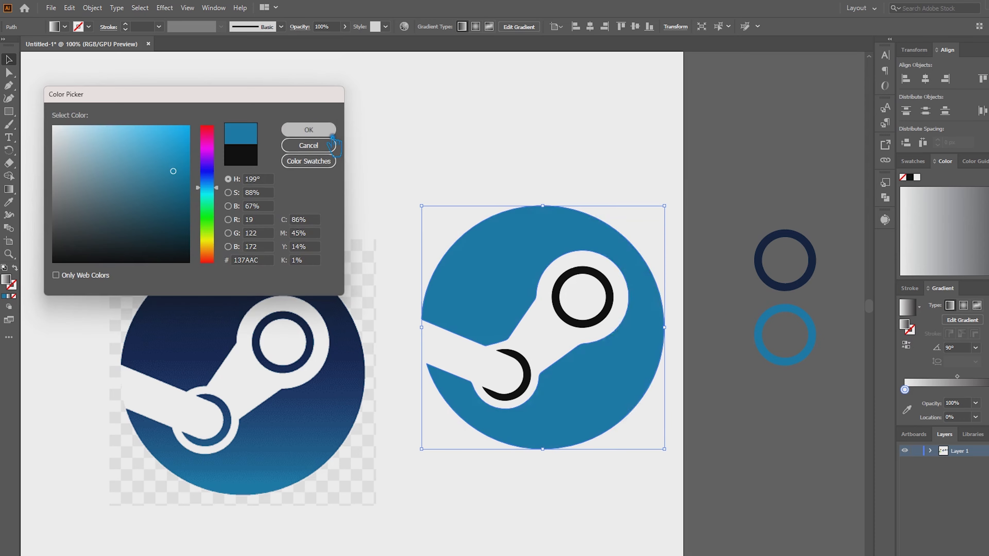
# Step: Copy the hex fill code of the dark navy ring
pyautogui.click(786, 287)
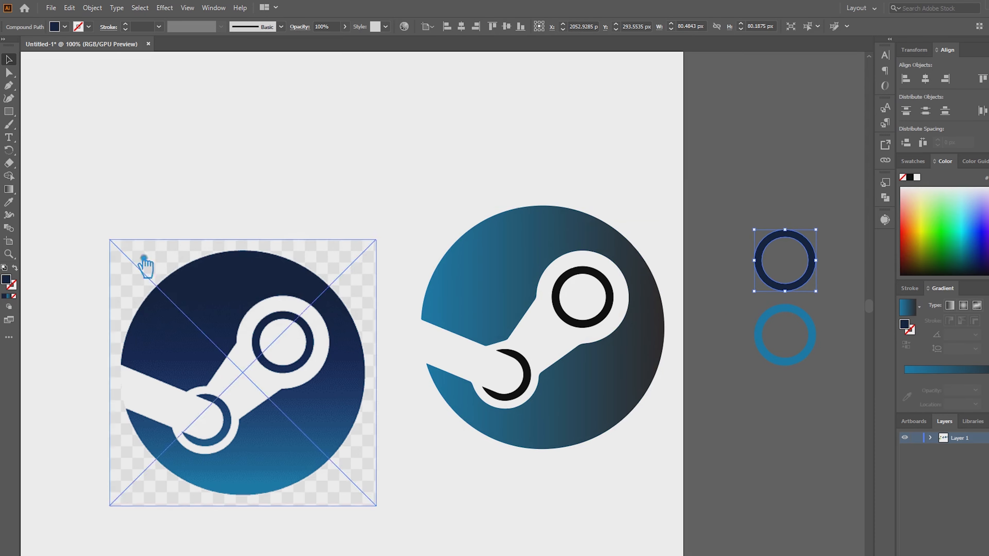
pyautogui.doubleClick(18, 286)
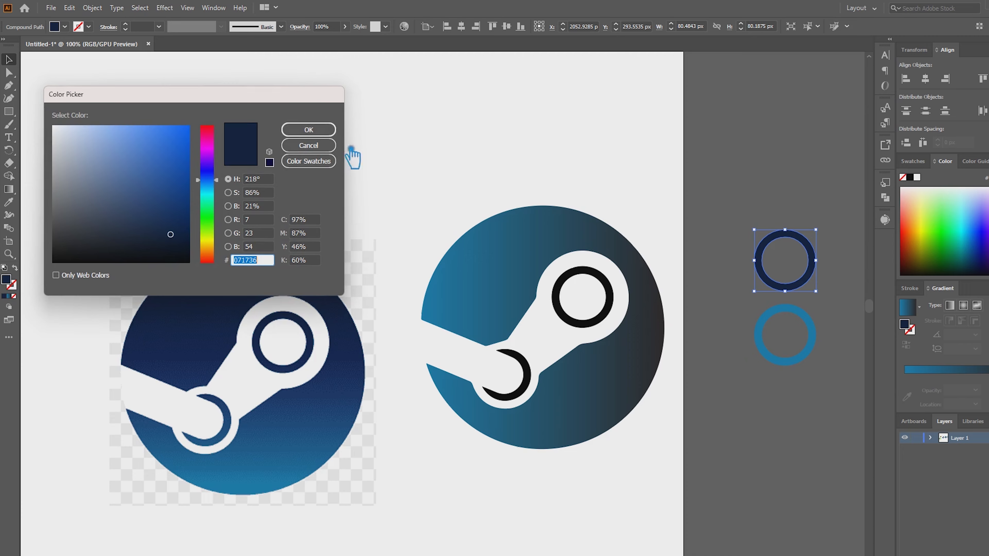
pyautogui.press('Return')
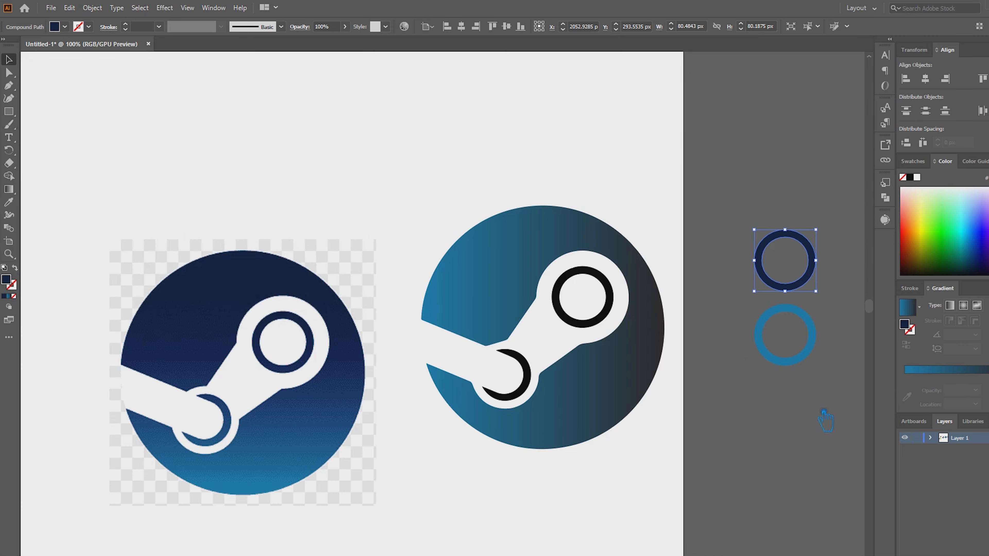
# Step: Set the end stop of the disc's gradient to hex colour 071736
pyautogui.click(515, 243)
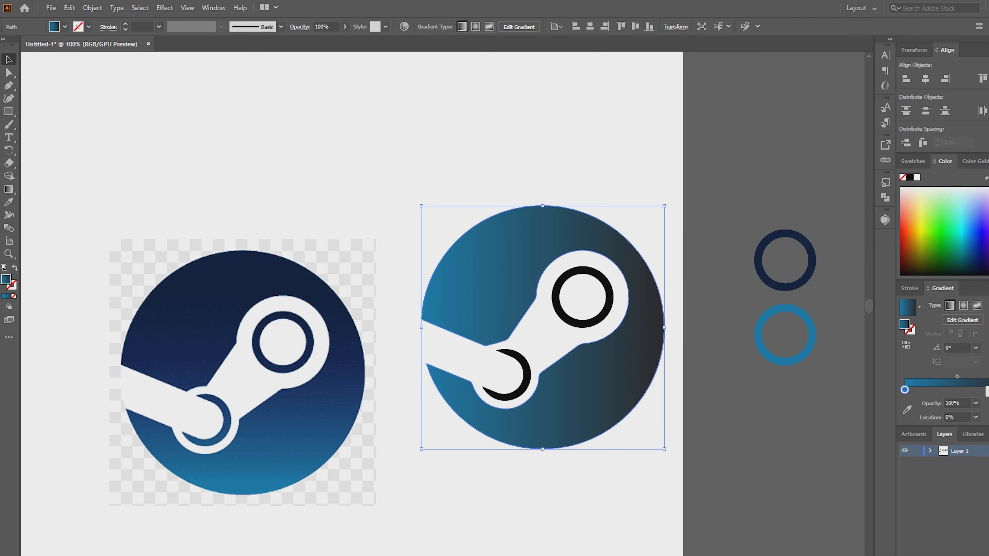
pyautogui.click(988, 389)
pyautogui.doubleClick(907, 325)
pyautogui.hotkey('ctrl', 'v')
pyautogui.press('Return')
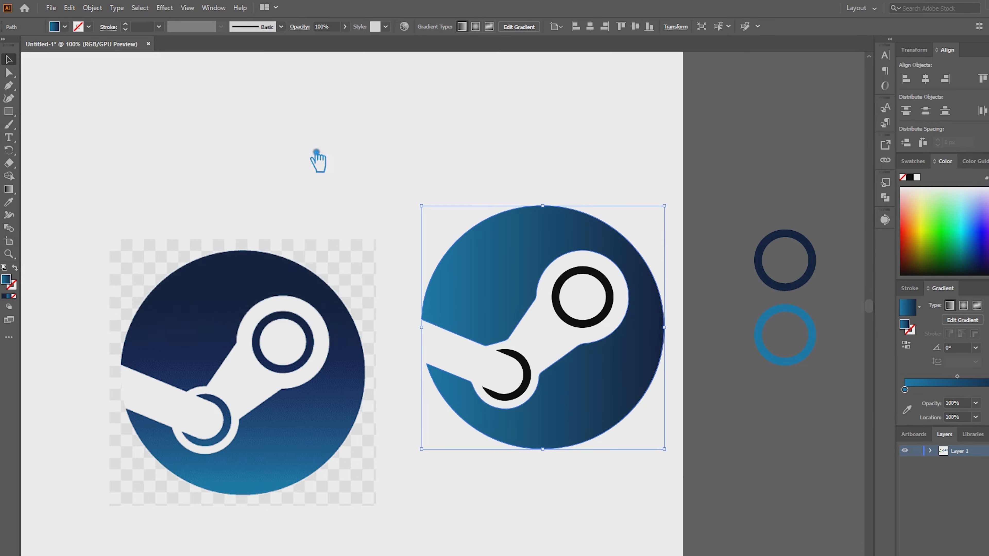
# Step: Redraw the disc's gradient vertically from light blue at the bottom to navy at the top and deselect the disc
pyautogui.press('g')
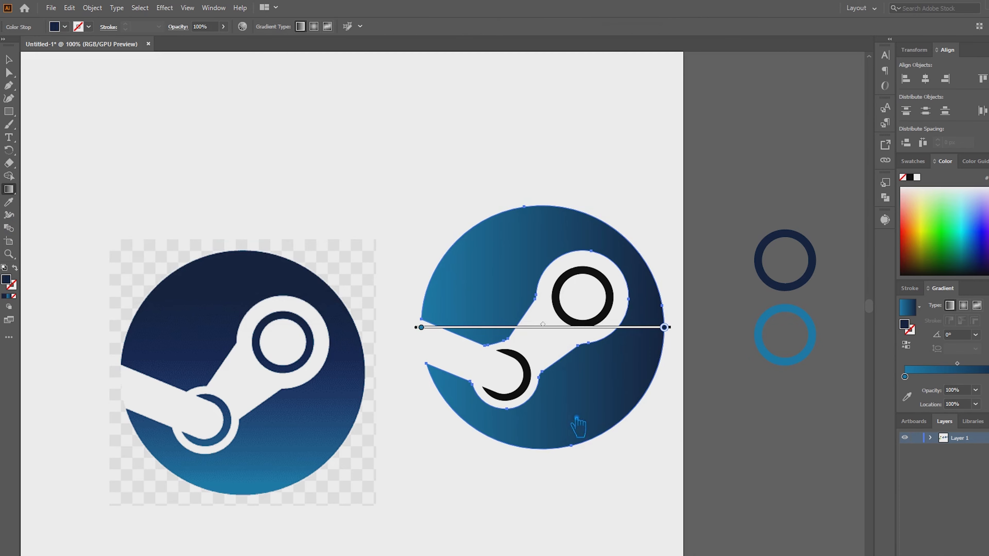
pyautogui.moveTo(553, 454); pyautogui.dragTo(556, 215)
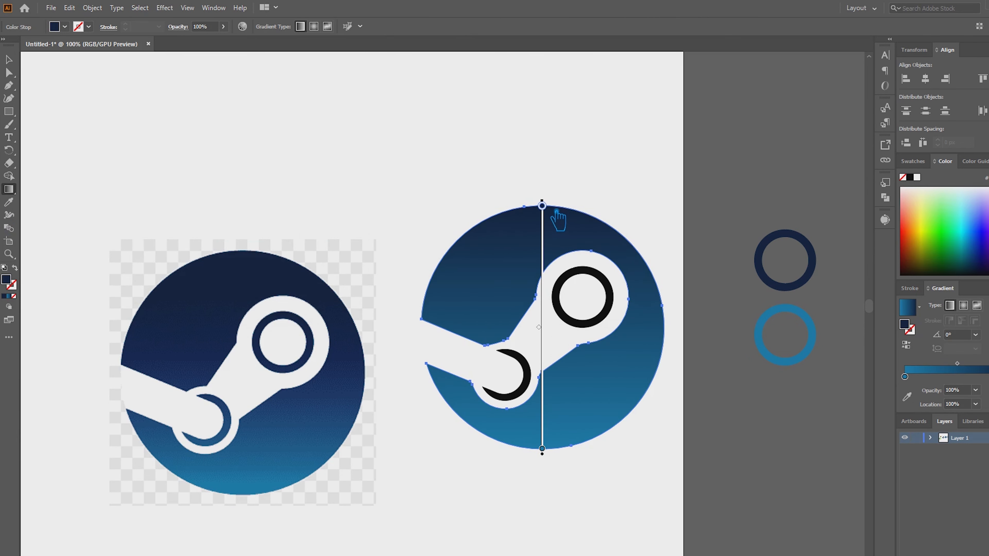
pyautogui.press('v')
pyautogui.click(737, 465)
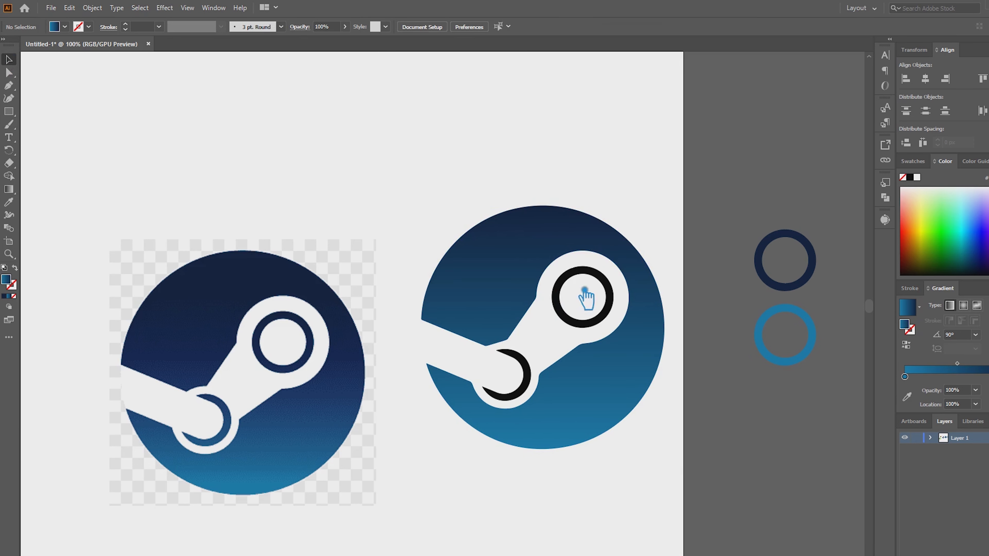
# Step: Apply the disc's blue gradient to the black ring and the black crescent by sampling it with the Eyedropper
pyautogui.click(611, 287)
pyautogui.keyDown('shift'); pyautogui.click(526, 372); pyautogui.keyUp('shift')
pyautogui.press('i')
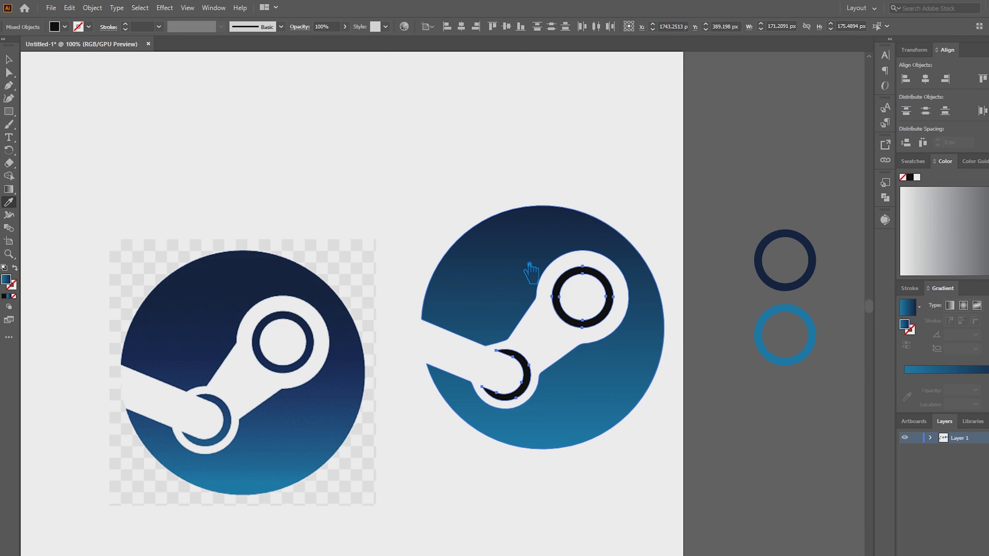
pyautogui.click(529, 266)
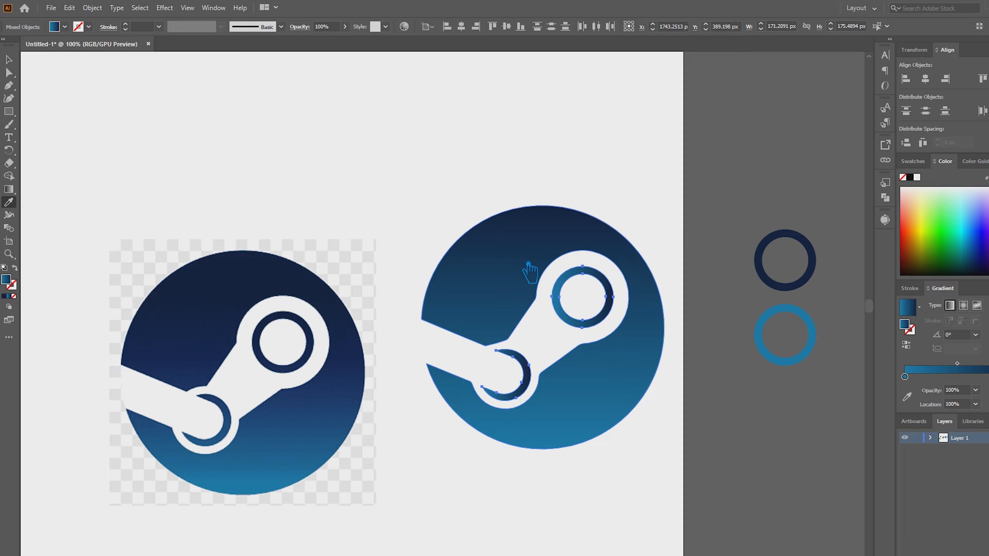
pyautogui.click(8, 59)
pyautogui.click(820, 474)
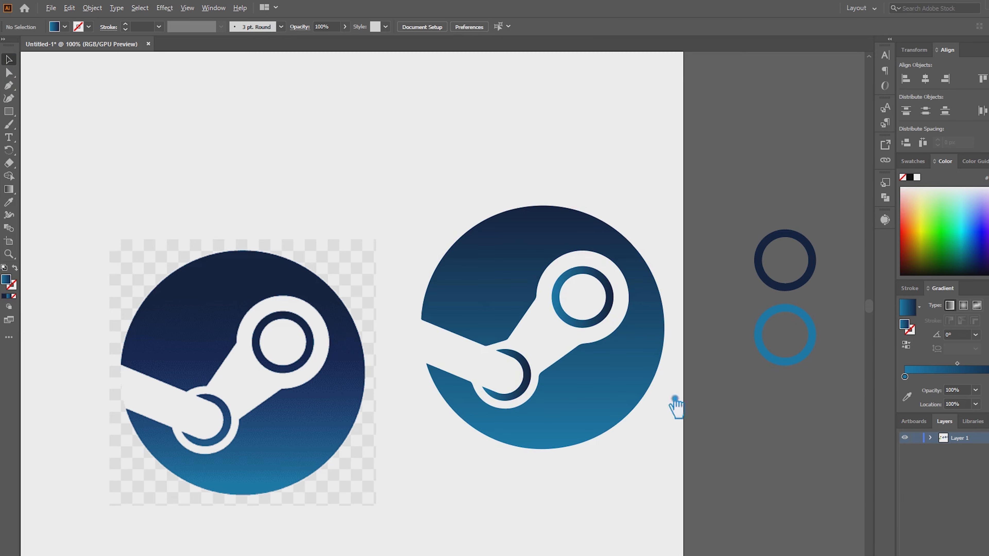
# Step: Redraw the ring's linear gradient diagonally across it, from light blue at its lower edge to navy at its upper edge
pyautogui.click(606, 315)
pyautogui.click(8, 189)
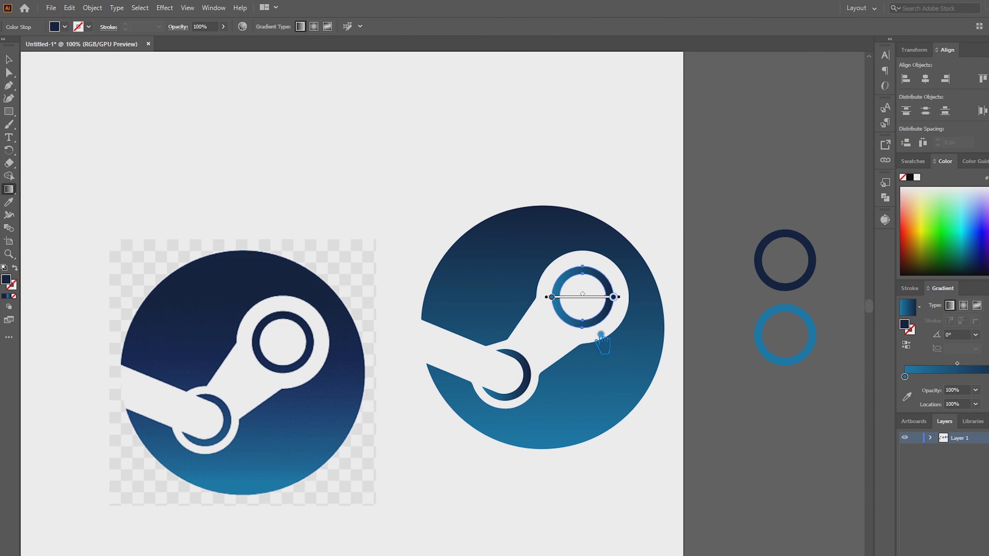
pyautogui.moveTo(597, 326); pyautogui.dragTo(570, 272)
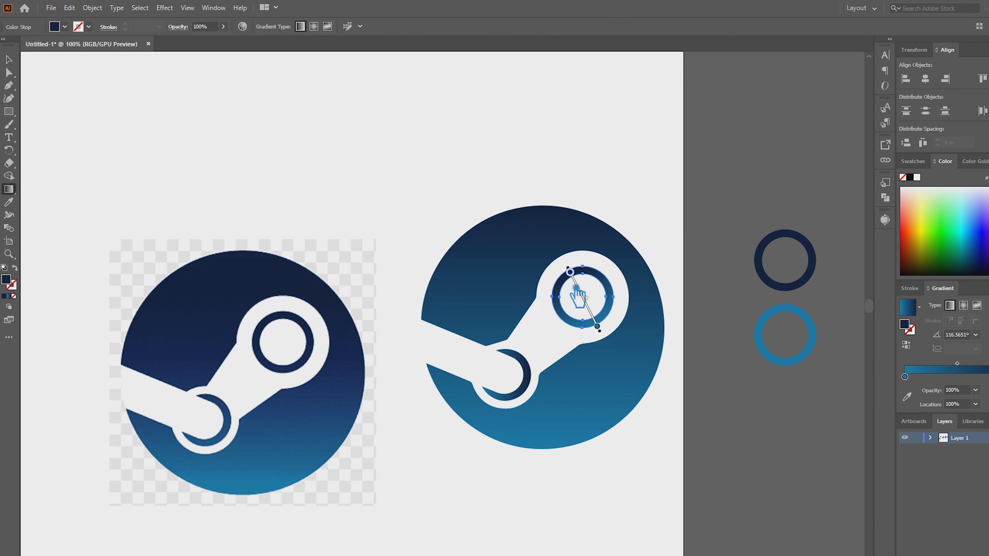
# Step: Redraw the crescent's gradient from light blue at its lower edge to navy at its upper edge and deselect it
pyautogui.click(524, 372)
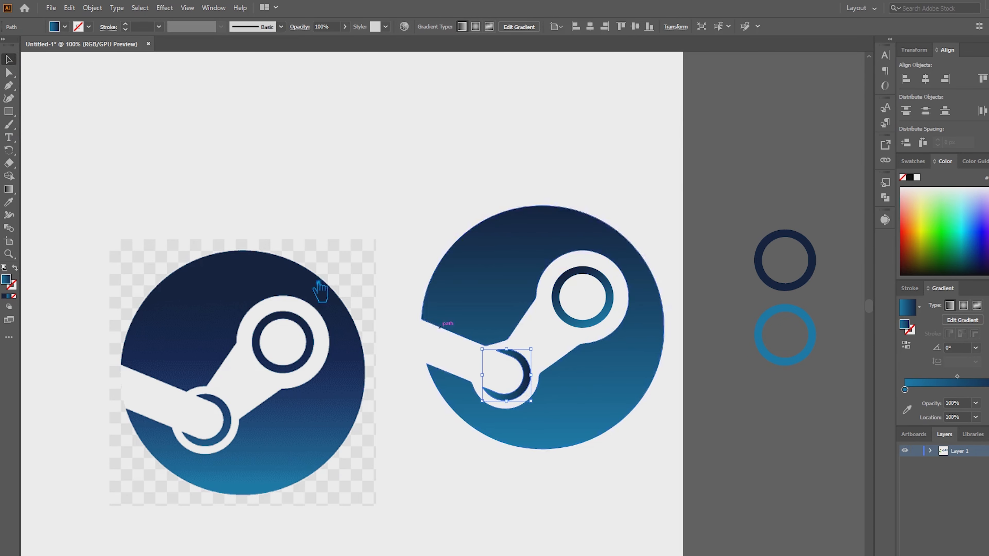
pyautogui.moveTo(512, 402); pyautogui.dragTo(500, 349)
pyautogui.click(11, 63)
pyautogui.click(806, 392)
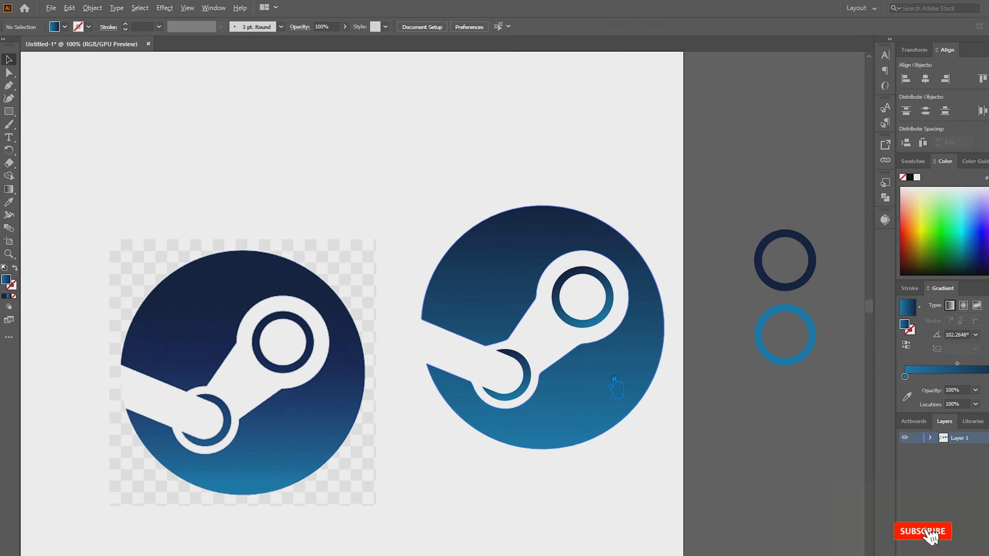
# Step: Move the navy and light blue colour sample rings farther up and away from the artboard
pyautogui.scroll(4, 619, 378)
pyautogui.scroll(2, 748, 377)
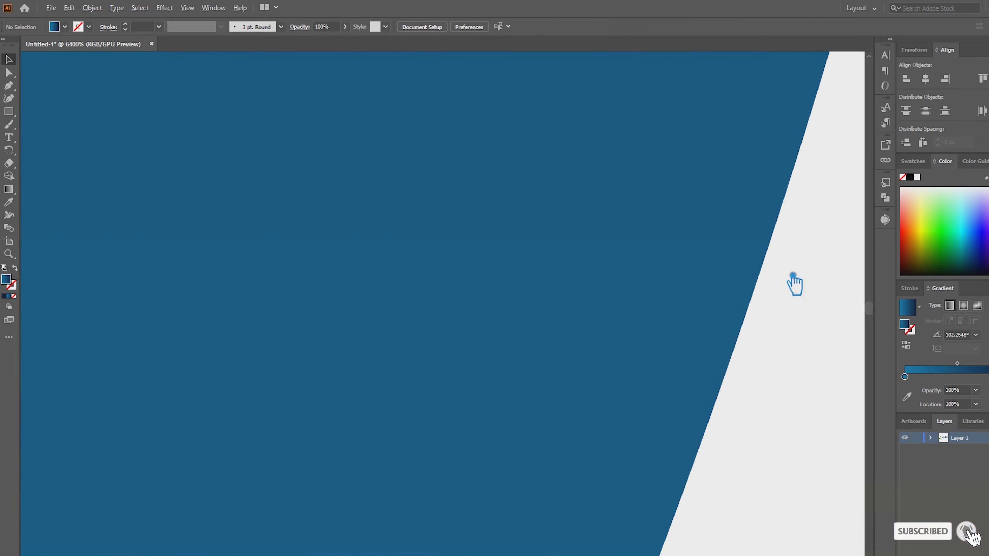
pyautogui.scroll(-4, 821, 343)
pyautogui.scroll(-3, 532, 383)
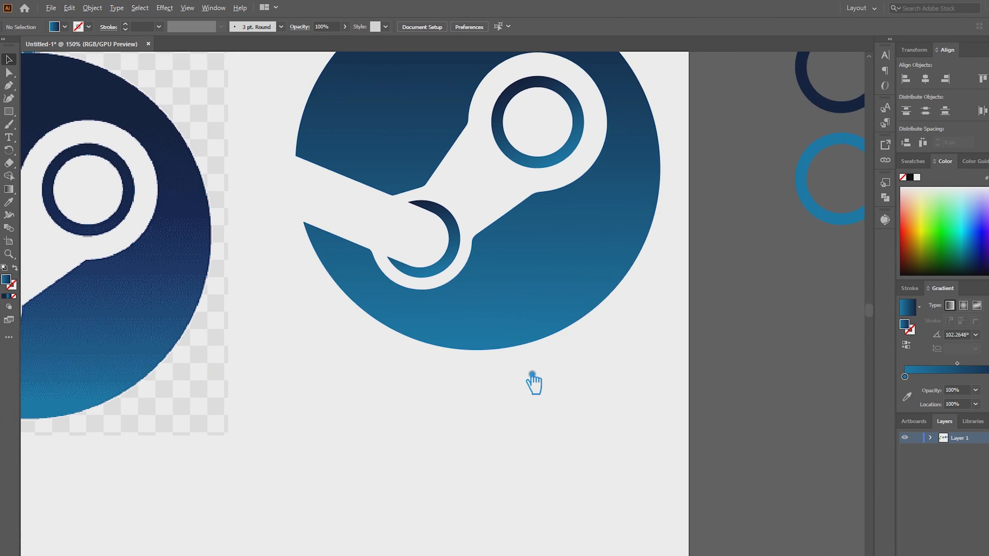
pyautogui.click(678, 261)
pyautogui.moveTo(678, 260); pyautogui.dragTo(772, 151)
pyautogui.scroll(2, 438, 393)
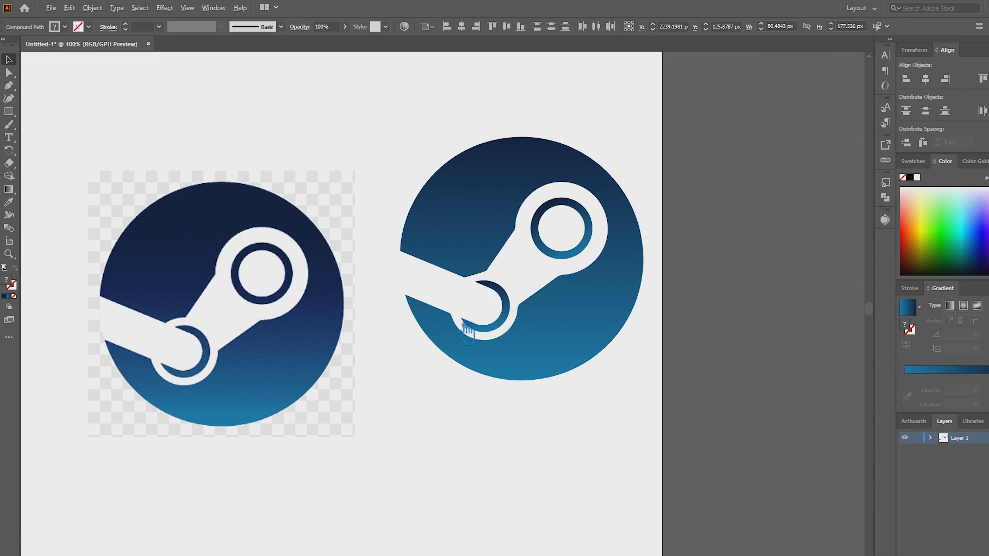
pyautogui.click(670, 193)
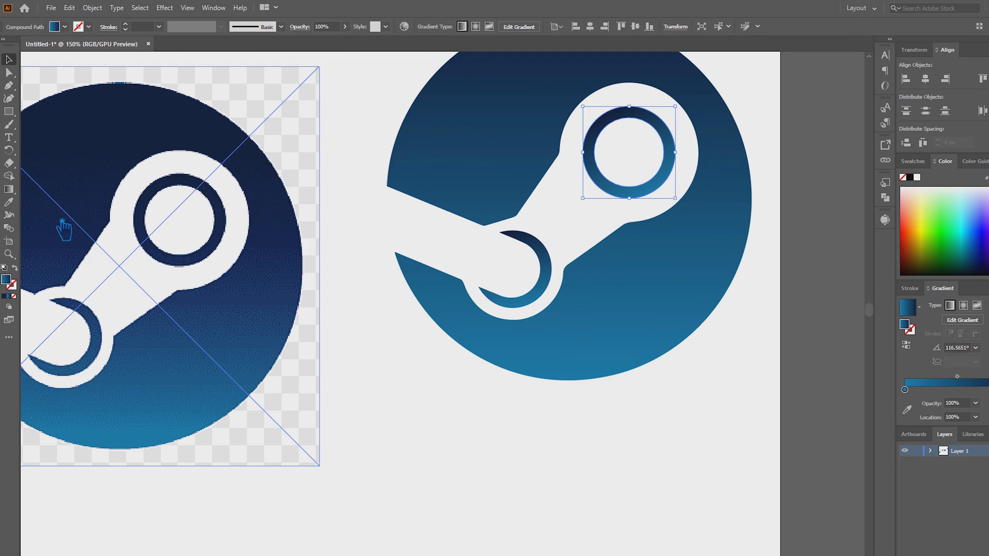
pyautogui.click(8, 190)
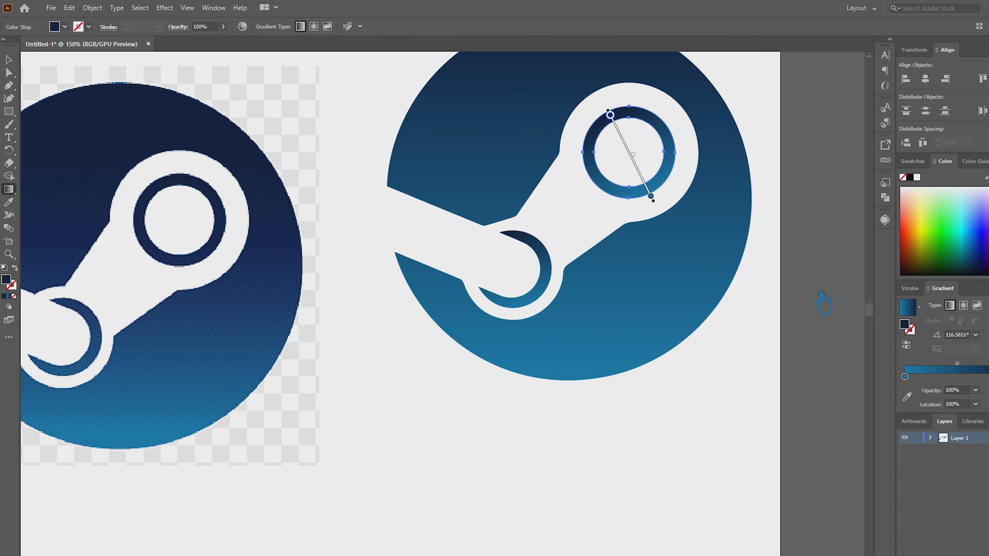
pyautogui.click(919, 308)
pyautogui.click(930, 311)
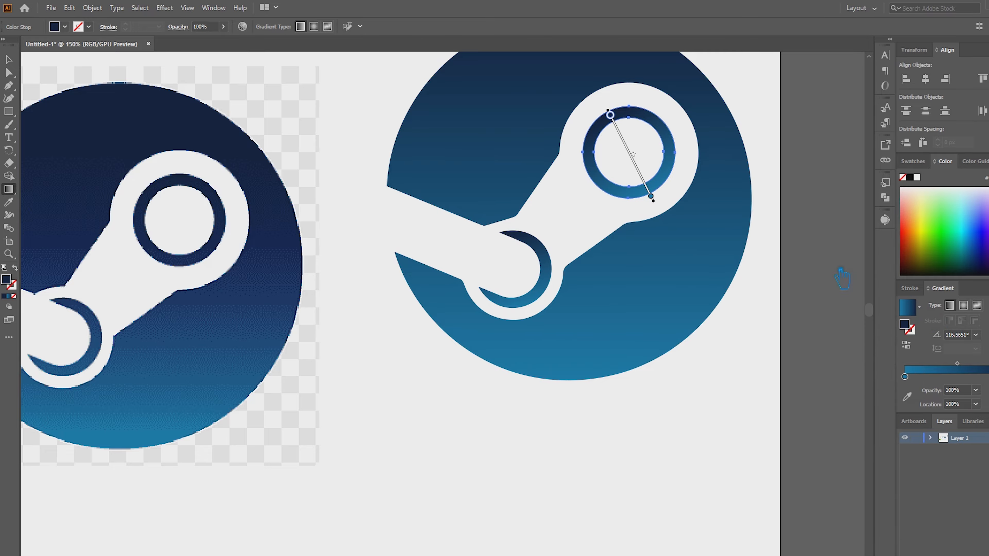
pyautogui.click(8, 72)
pyautogui.click(813, 150)
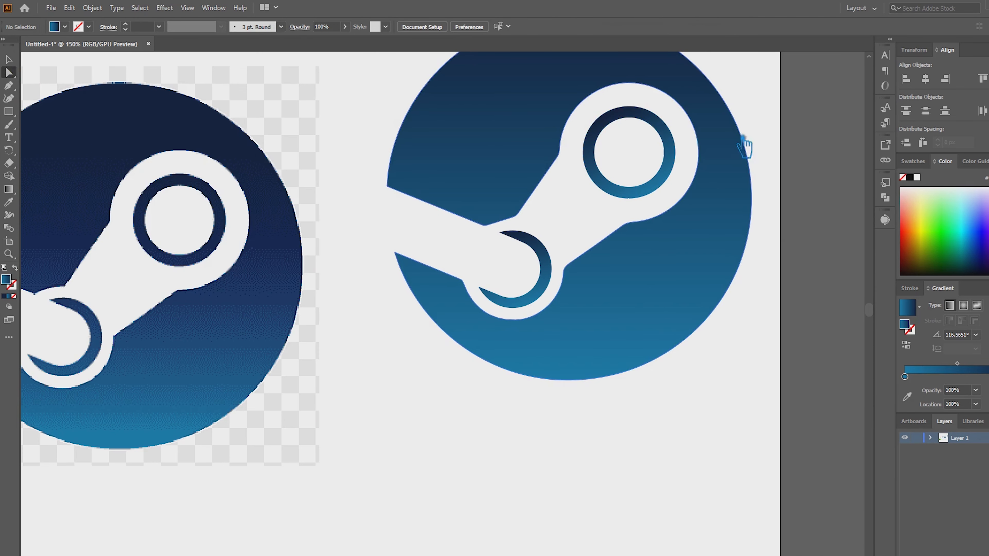
# Step: Change the gradient of the traced logo's upper ring to radial and deselect the ring
pyautogui.click(679, 156)
pyautogui.press('g')
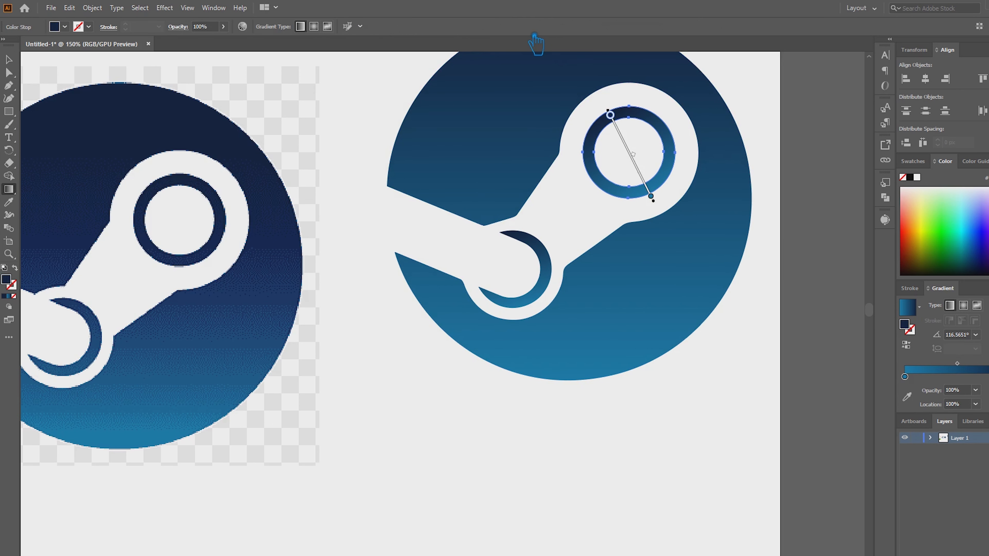
pyautogui.click(320, 35)
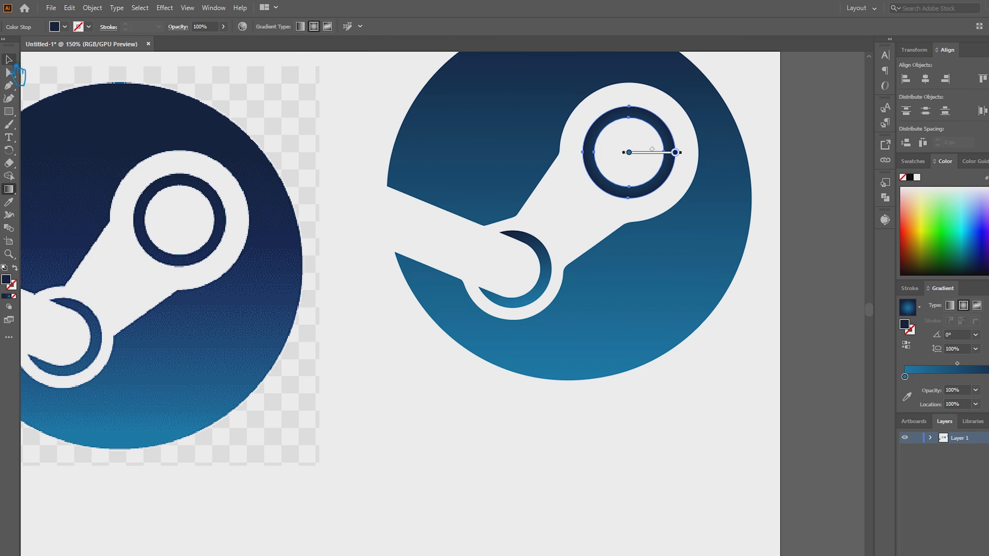
pyautogui.click(10, 61)
pyautogui.click(806, 365)
# Step: Move the navy end stop of the disc's gradient to about 88.44% and deselect the disc
pyautogui.scroll(-1, 807, 365)
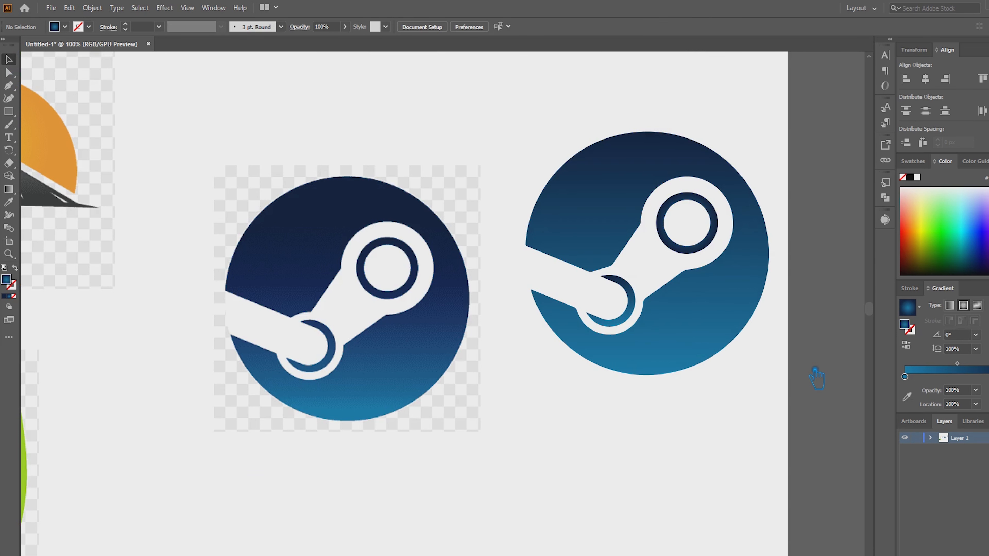
pyautogui.click(628, 167)
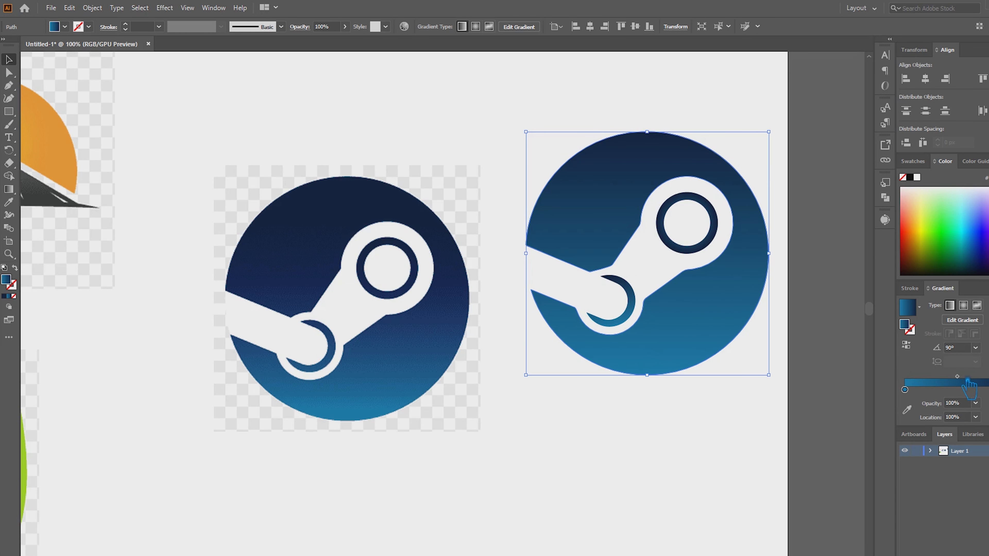
pyautogui.moveTo(968, 382); pyautogui.dragTo(987, 390)
pyautogui.click(988, 390)
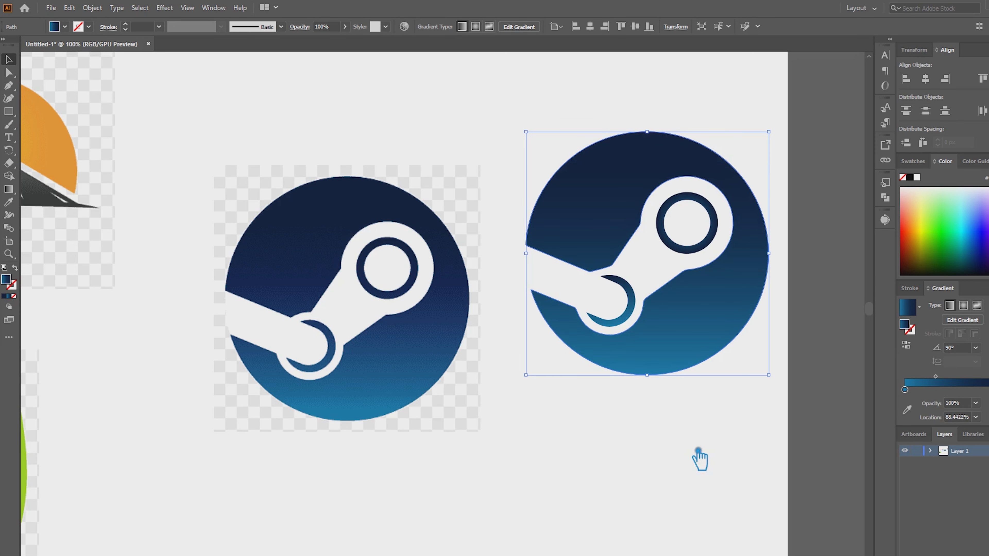
pyautogui.click(700, 460)
# Step: Examine the recoloured logo's edges and gradients up close and compare them with the original image
pyautogui.scroll(5, 735, 281)
pyautogui.scroll(2, 574, 227)
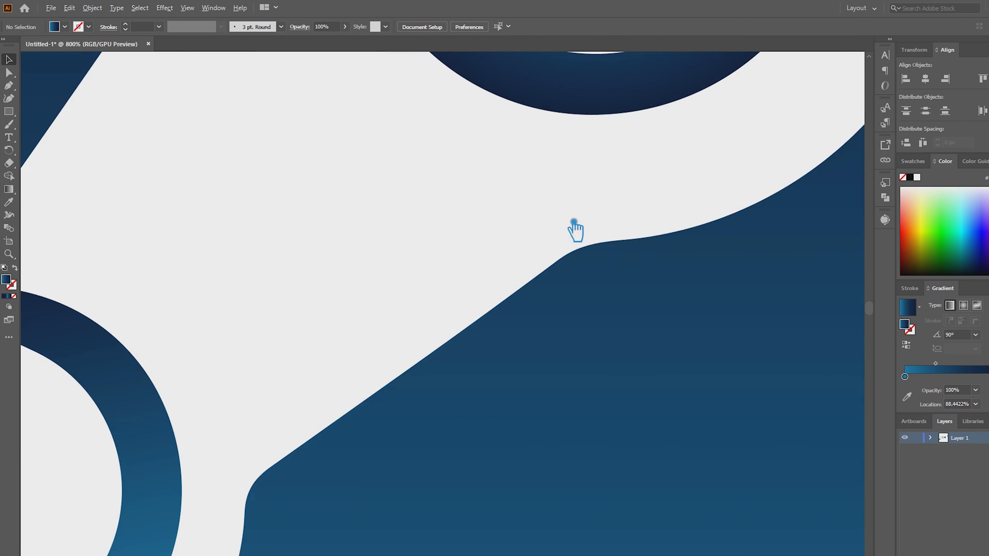
pyautogui.scroll(-7, 338, 405)
pyautogui.moveTo(350, 483); pyautogui.dragTo(528, 360)
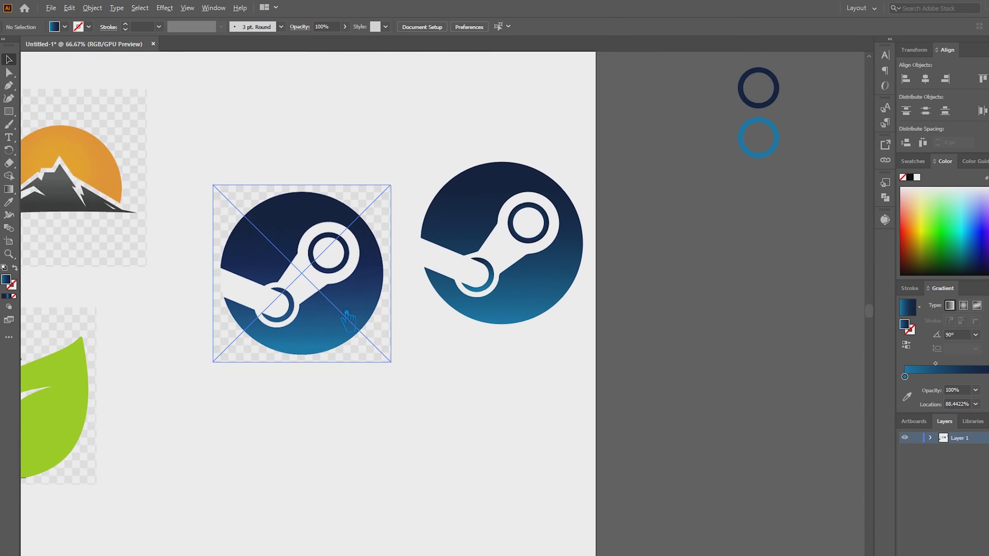
pyautogui.scroll(2, 345, 317)
pyautogui.scroll(-1, 346, 318)
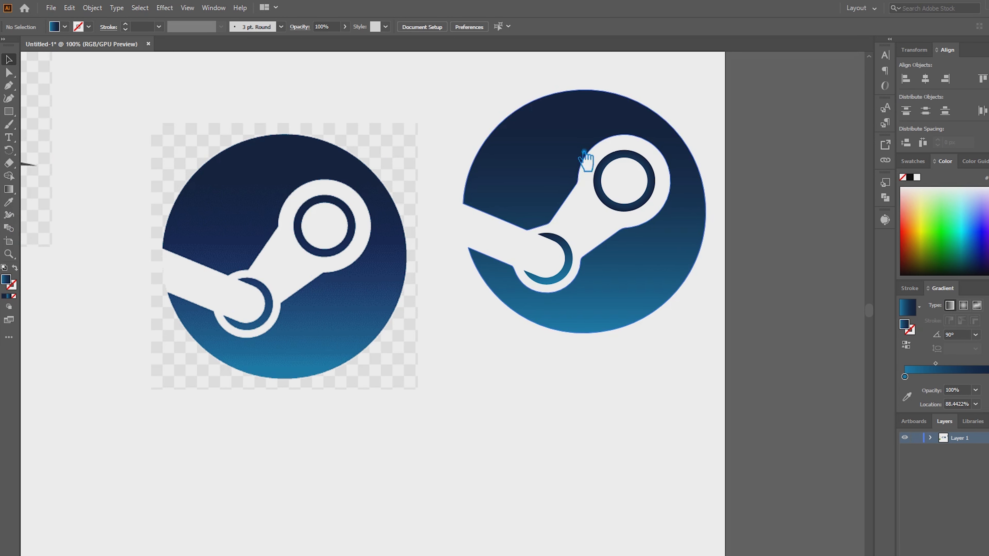
pyautogui.scroll(5, 602, 249)
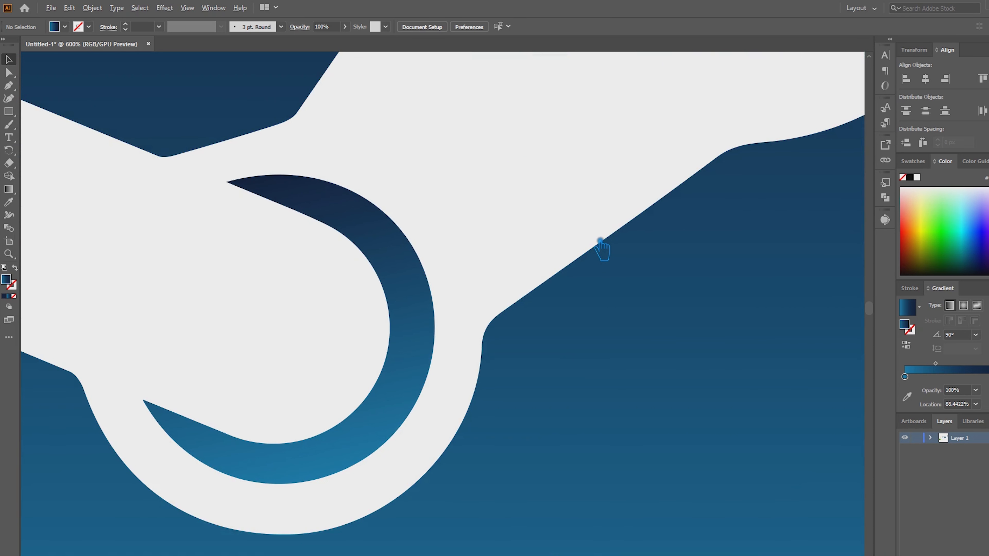
pyautogui.scroll(-6, 497, 349)
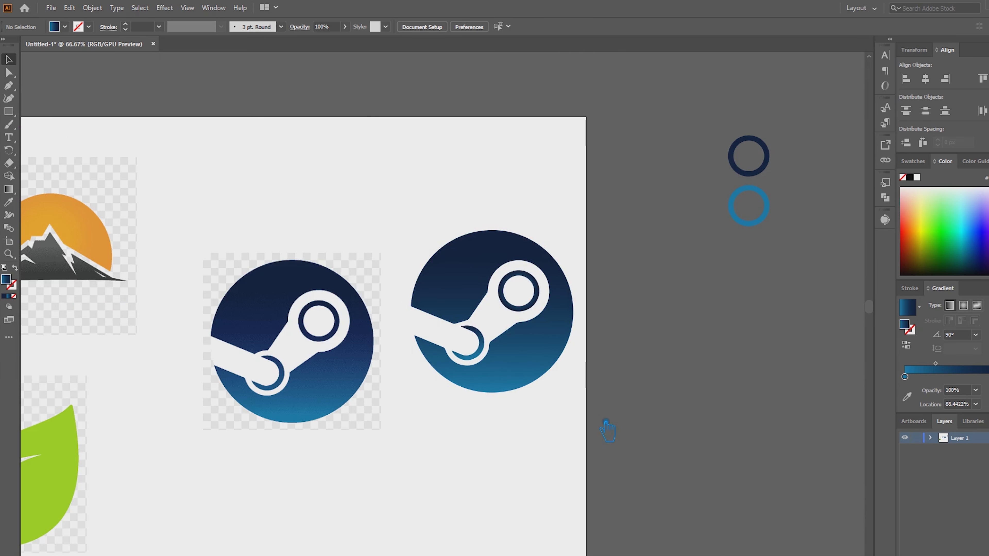
# Step: Move the traced logo above the original Steam image and place a duplicate of the original image beside it
pyautogui.moveTo(492, 314); pyautogui.dragTo(229, 143)
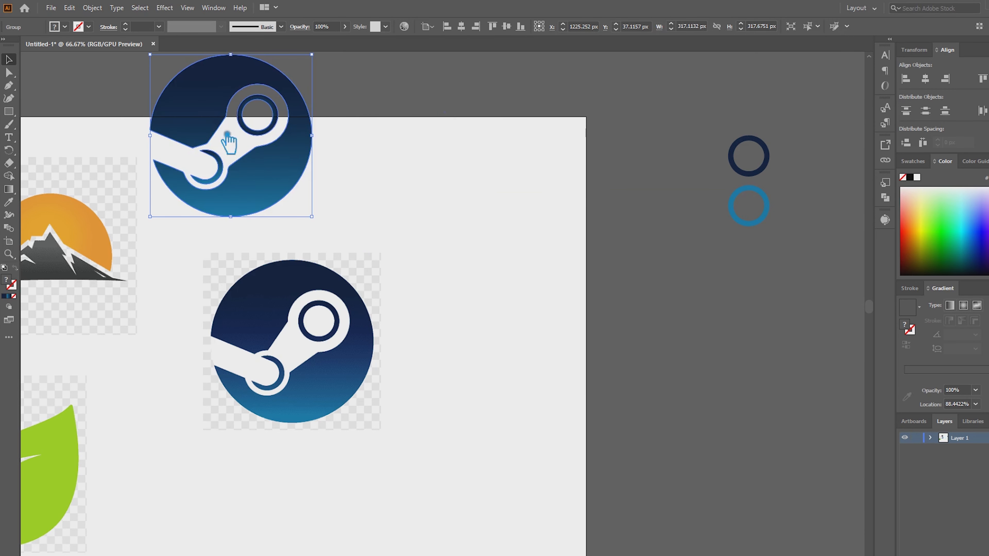
pyautogui.scroll(2, 288, 392)
pyautogui.moveTo(311, 393); pyautogui.dragTo(813, 396)
pyautogui.moveTo(647, 444); pyautogui.dragTo(274, 493)
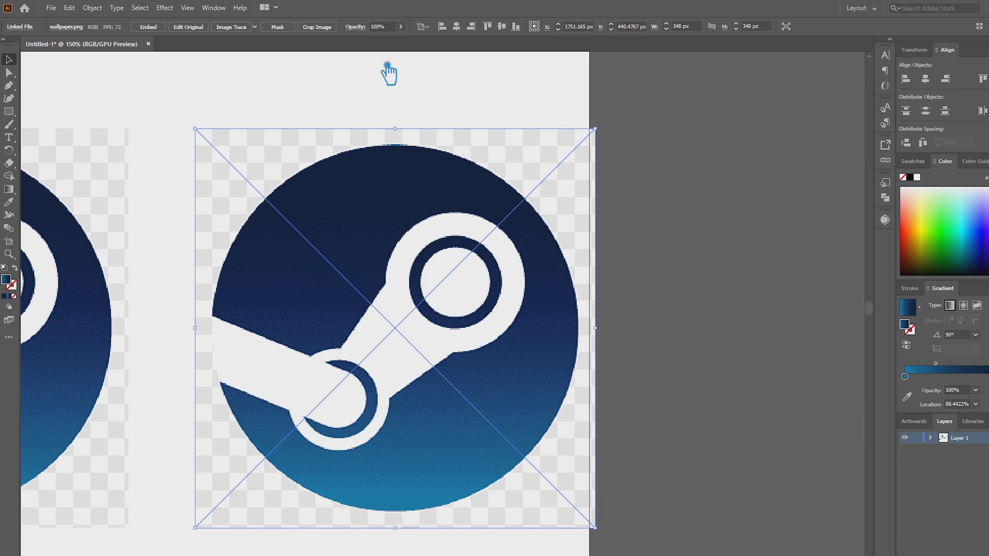
# Step: Trace the duplicated Steam image with Image Trace in Color mode, using the Limited palette with 30 colors
pyautogui.click(885, 219)
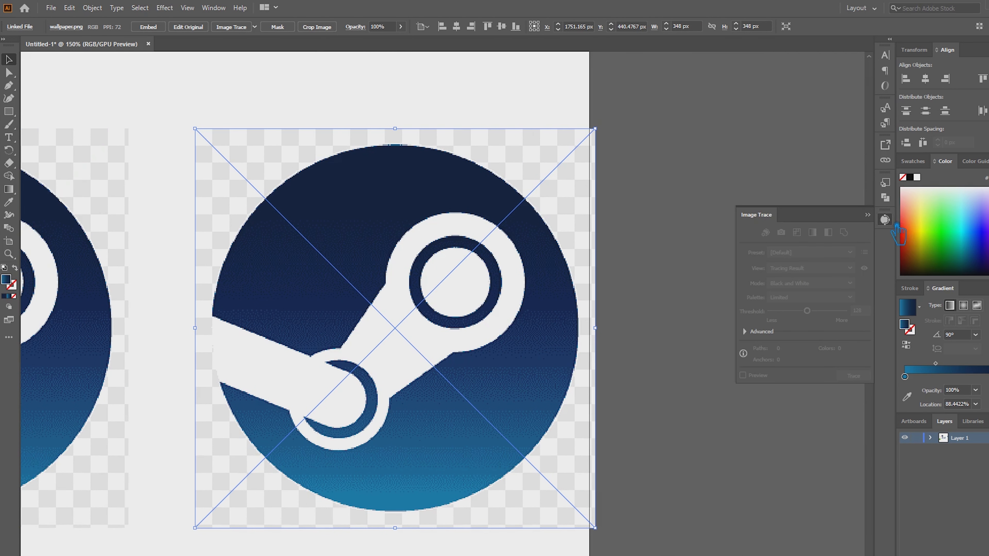
pyautogui.click(816, 284)
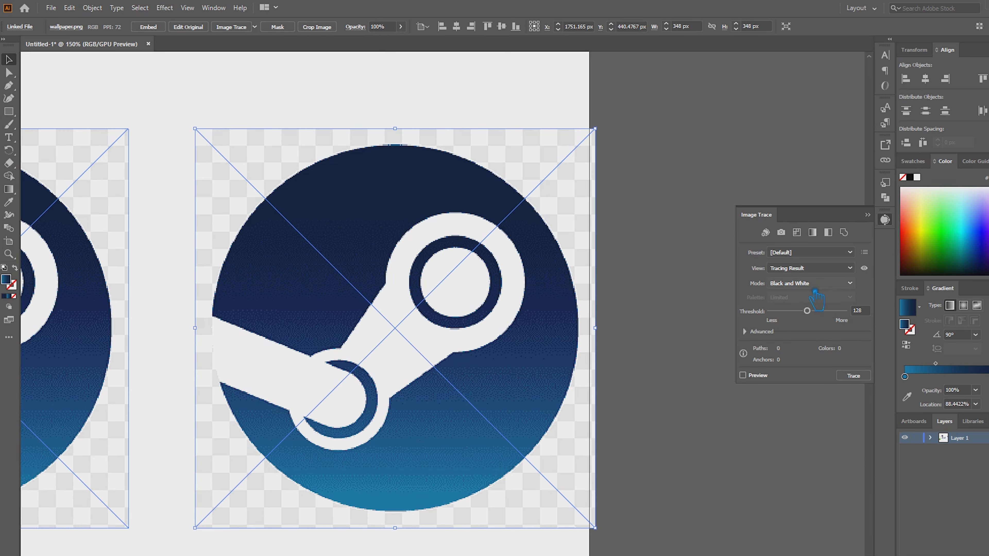
pyautogui.click(803, 295)
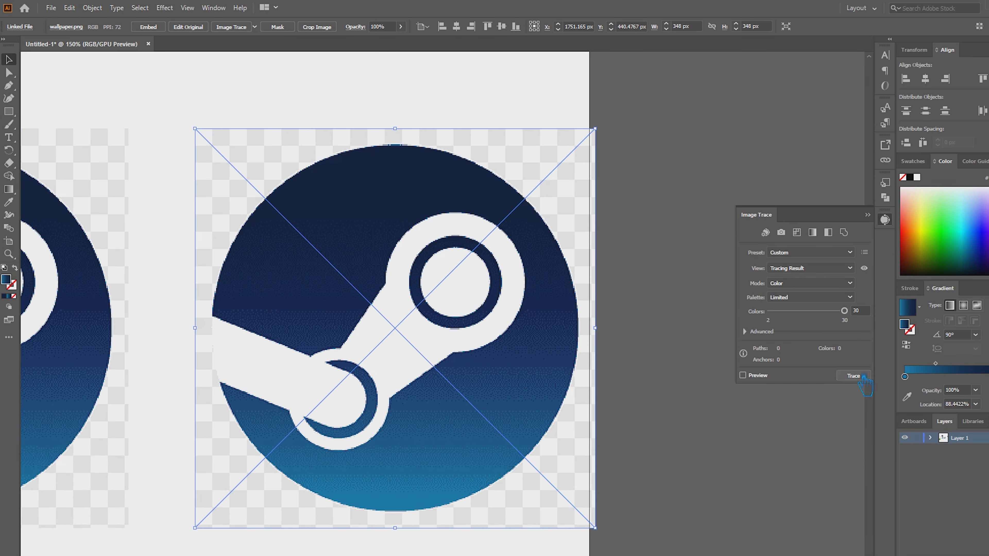
pyautogui.click(853, 376)
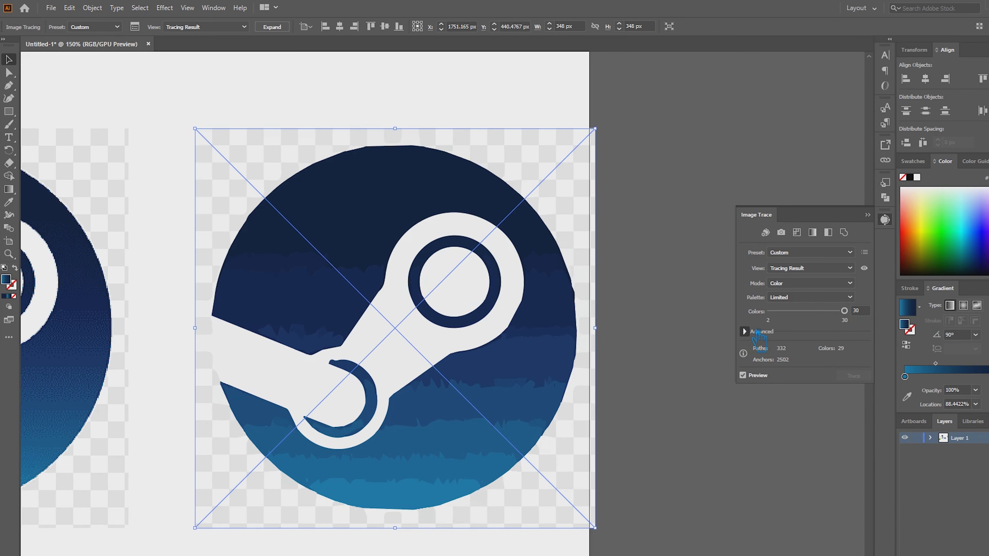
# Step: Set the trace's advanced options to 0% corners and 50 px noise
pyautogui.click(744, 331)
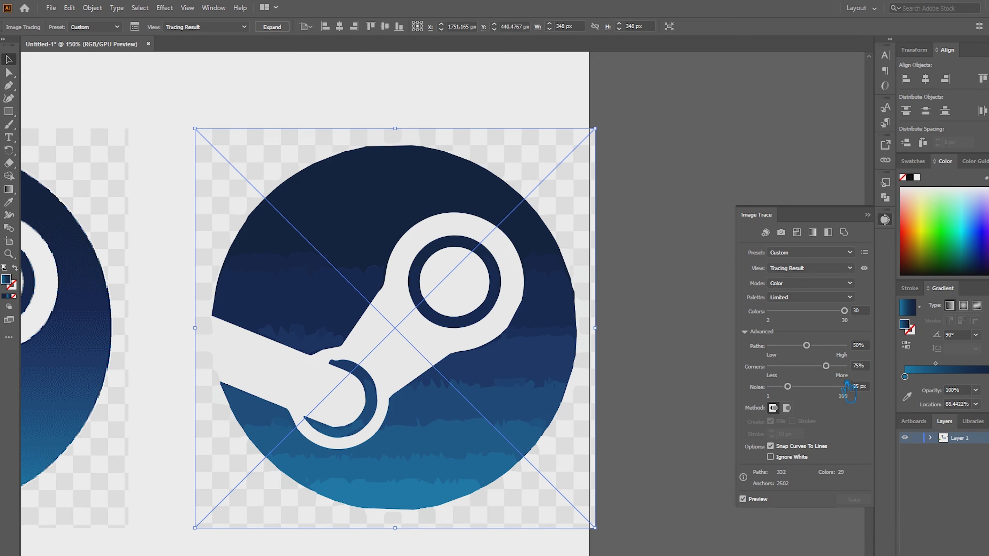
pyautogui.moveTo(826, 365); pyautogui.dragTo(801, 366)
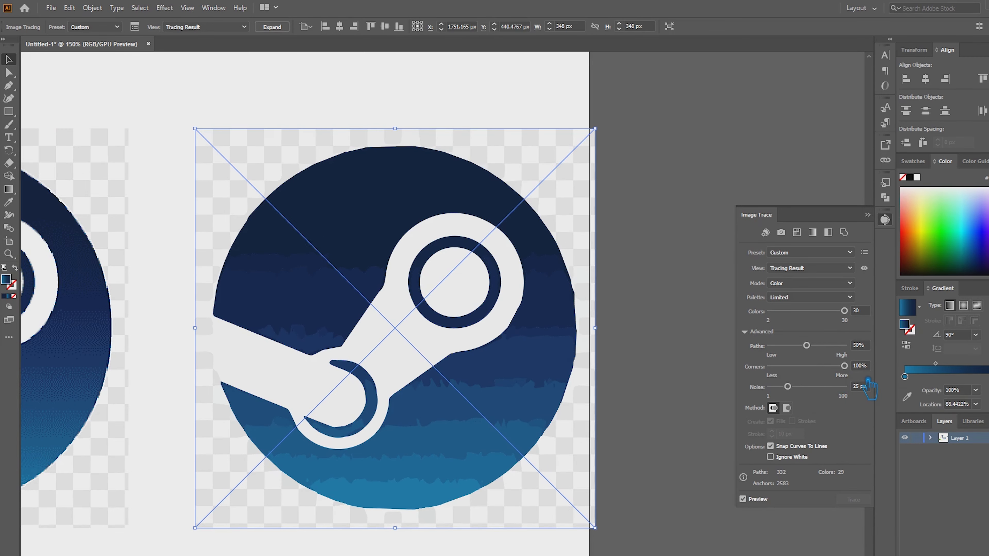
pyautogui.moveTo(804, 371); pyautogui.dragTo(779, 365)
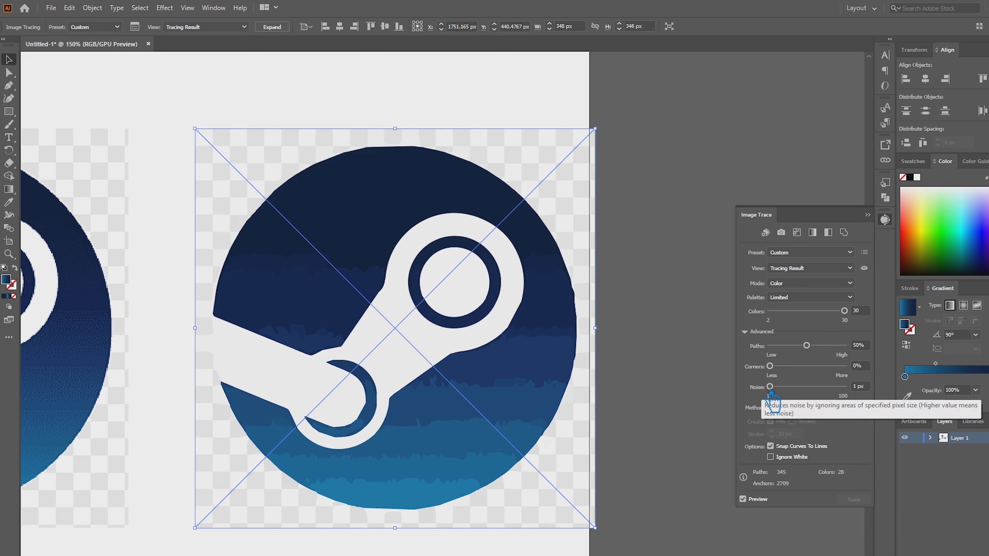
pyautogui.moveTo(785, 391)
pyautogui.mouseDown()
pyautogui.moveTo(831, 398)
pyautogui.moveTo(815, 392)
pyautogui.mouseUp()
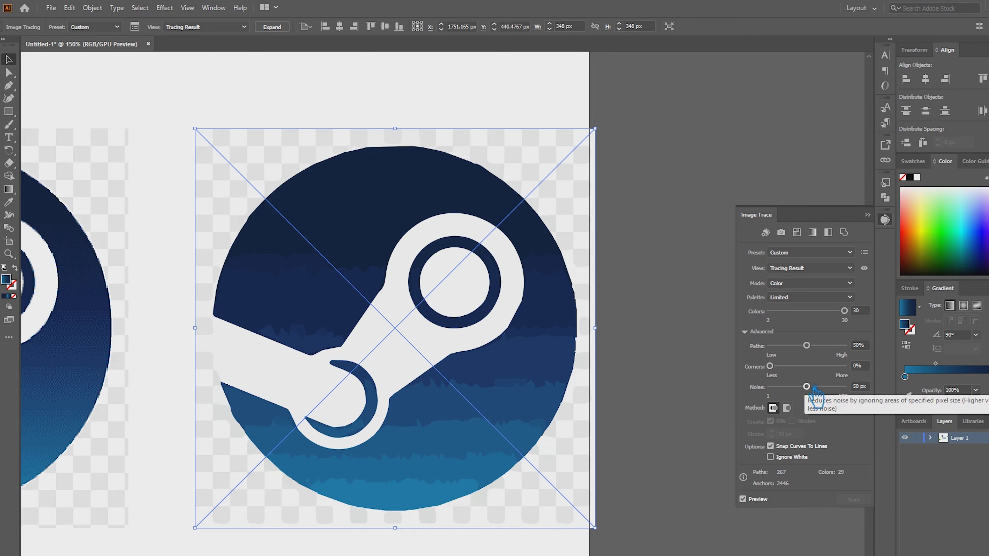
pyautogui.doubleClick(858, 387)
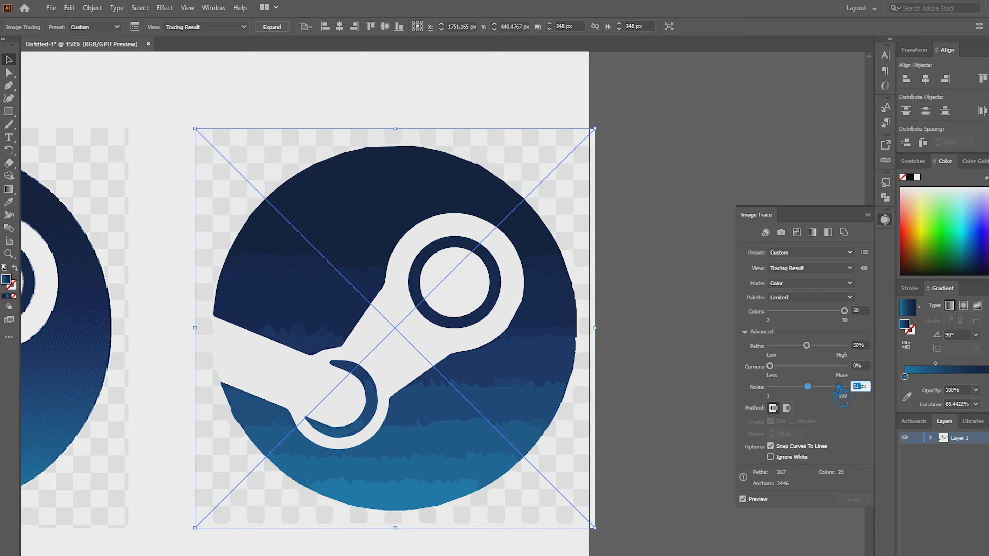
pyautogui.write('50')
# Step: Try the Automatic palette on the image trace and undo the change
pyautogui.click(810, 297)
pyautogui.click(808, 317)
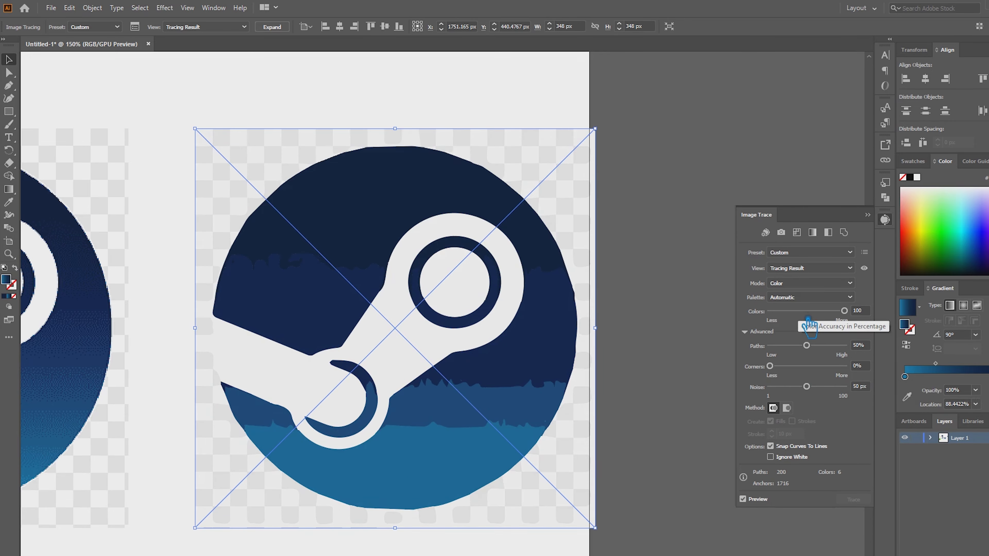
pyautogui.hotkey('ctrl', 'z')
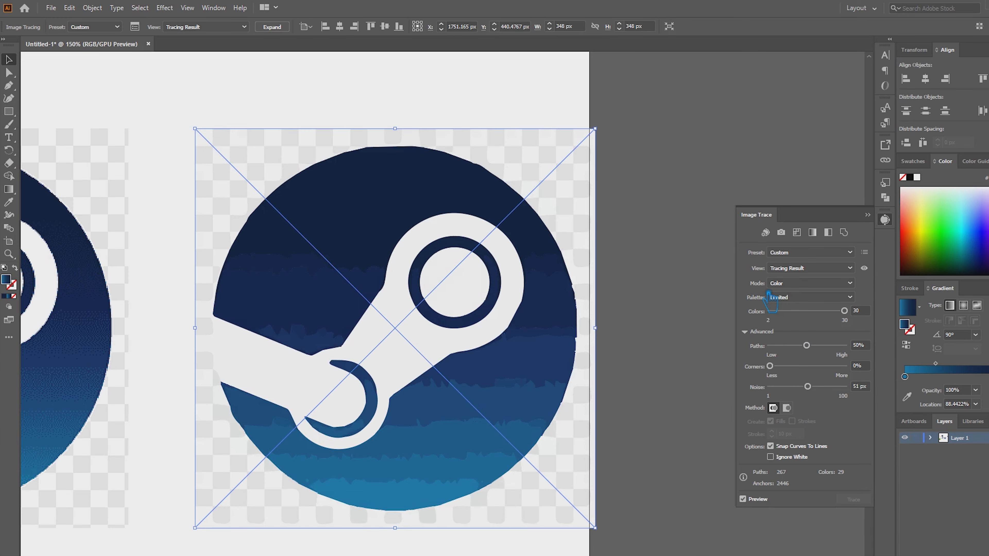
# Step: Apply the High Fidelity Photo preset to the image trace
pyautogui.click(802, 253)
pyautogui.click(826, 290)
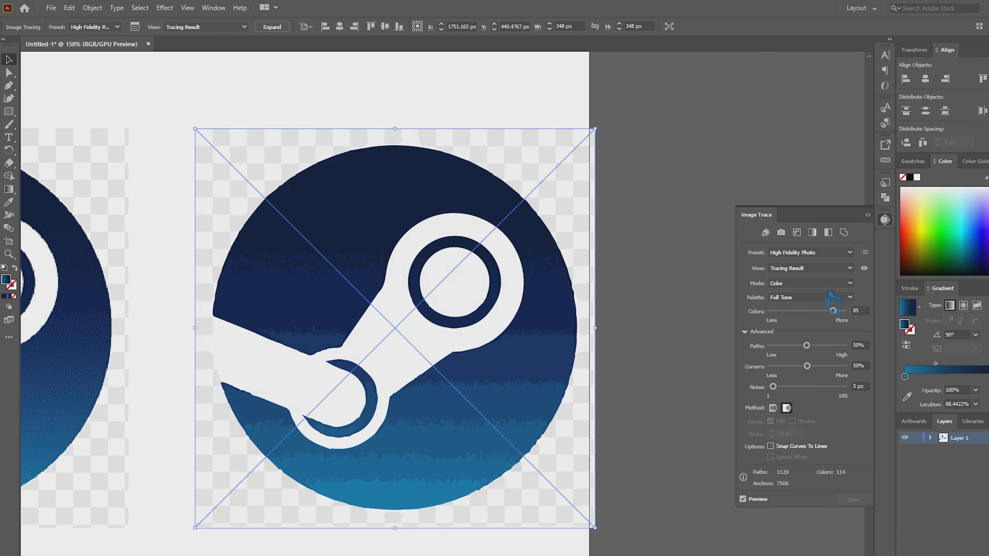
# Step: Change the trace's palette to Automatic and set its colors to 28
pyautogui.click(810, 298)
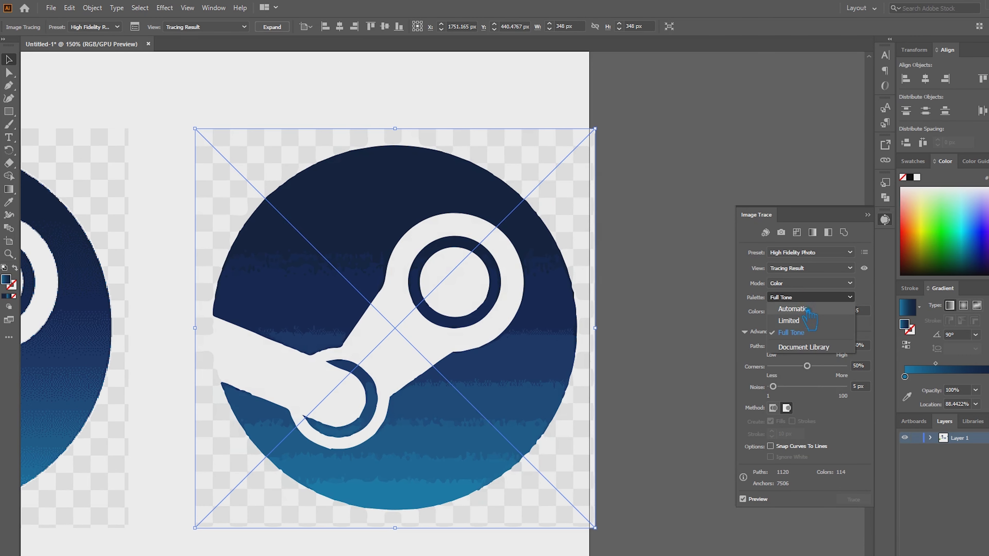
pyautogui.click(812, 316)
pyautogui.moveTo(844, 311)
pyautogui.mouseDown()
pyautogui.moveTo(795, 311)
pyautogui.moveTo(804, 316)
pyautogui.mouseUp()
pyautogui.moveTo(809, 315); pyautogui.dragTo(802, 315)
pyautogui.scroll(-2, 391, 250)
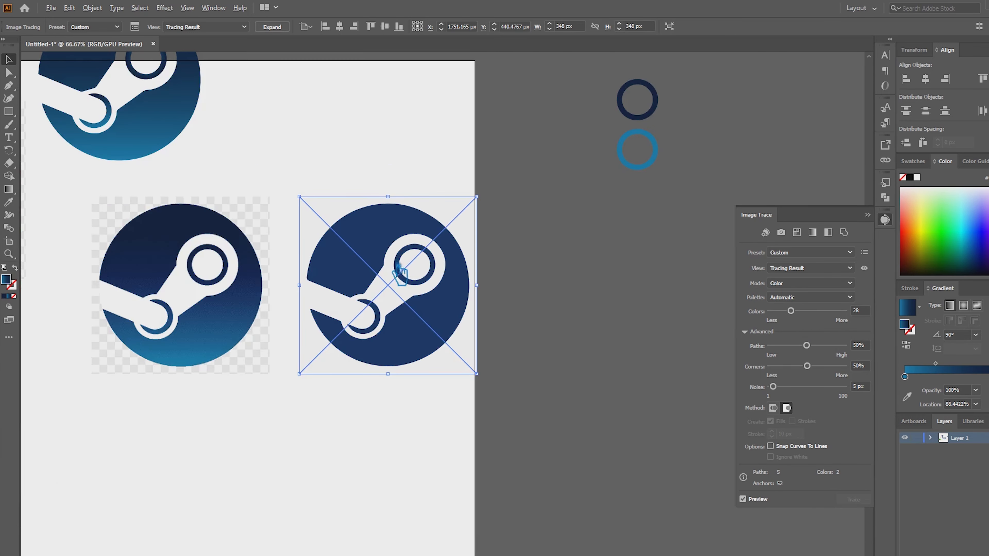
pyautogui.scroll(2, 402, 266)
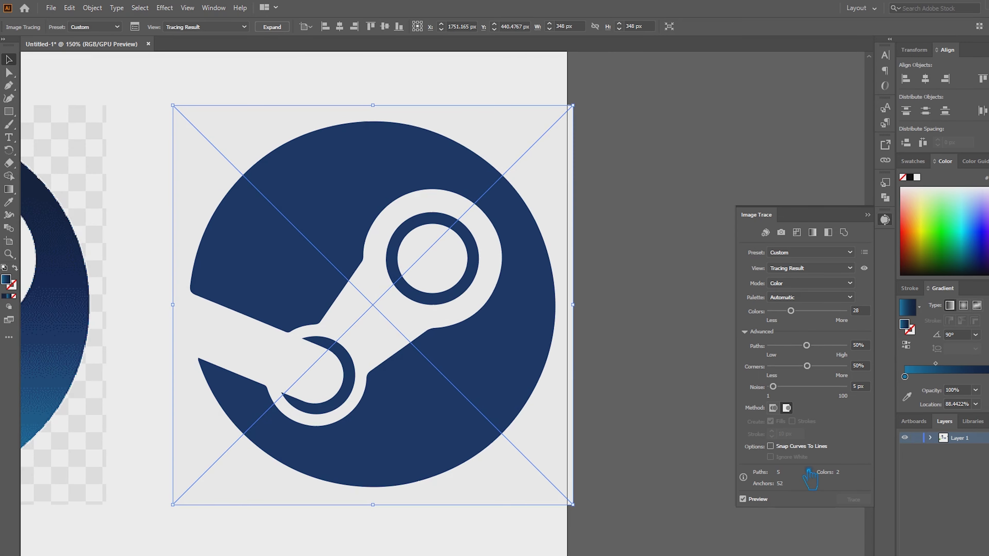
# Step: Expand the image trace into editable vector paths
pyautogui.click(288, 30)
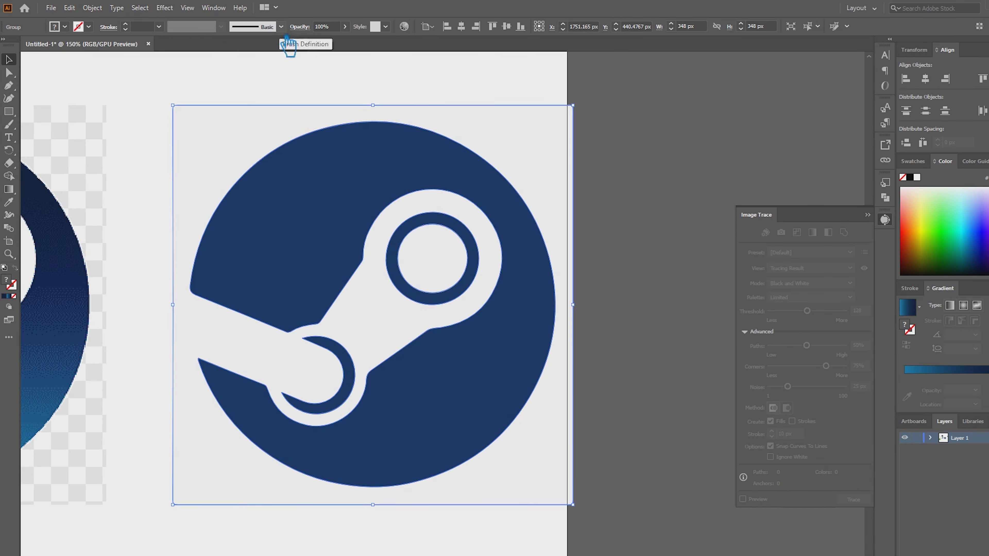
pyautogui.scroll(2, 365, 323)
pyautogui.scroll(1, 365, 323)
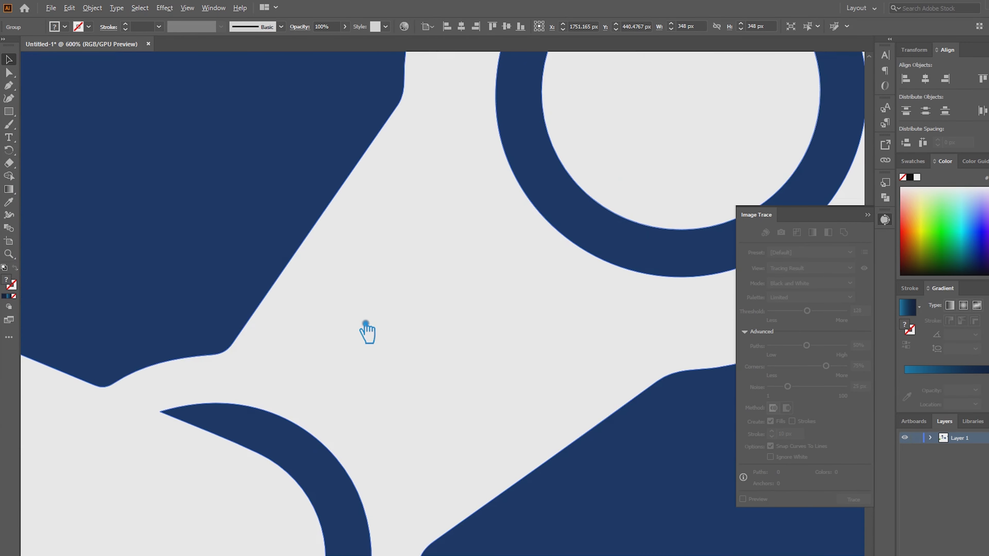
pyautogui.scroll(-3, 365, 323)
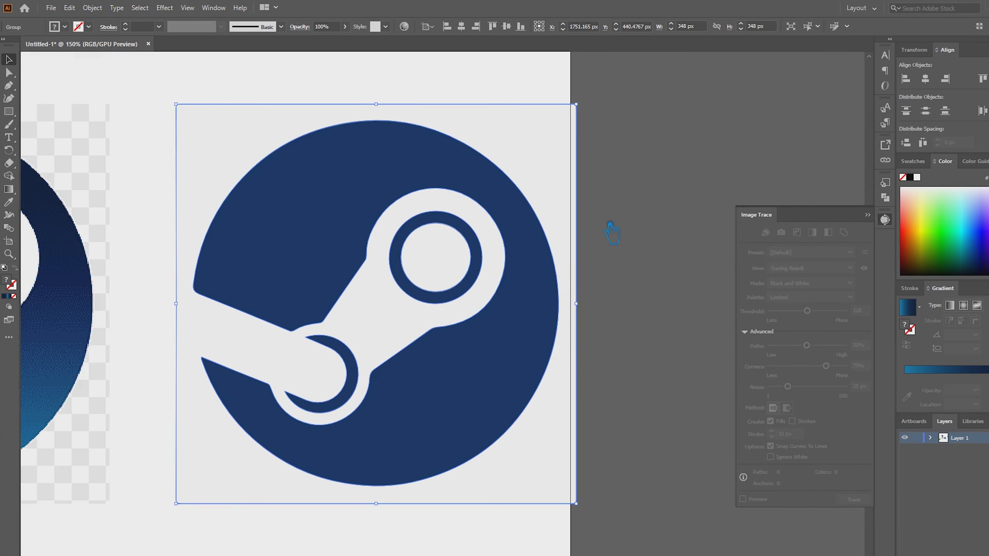
# Step: Ungroup the expanded logo into separate paths
pyautogui.click(610, 225)
pyautogui.click(347, 161)
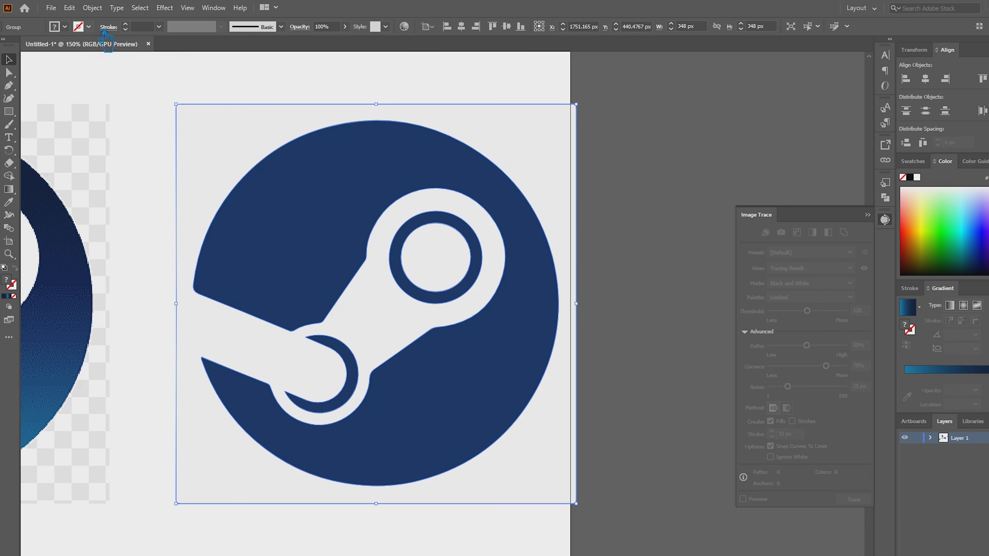
pyautogui.click(92, 8)
pyautogui.click(121, 73)
pyautogui.rightClick(248, 187)
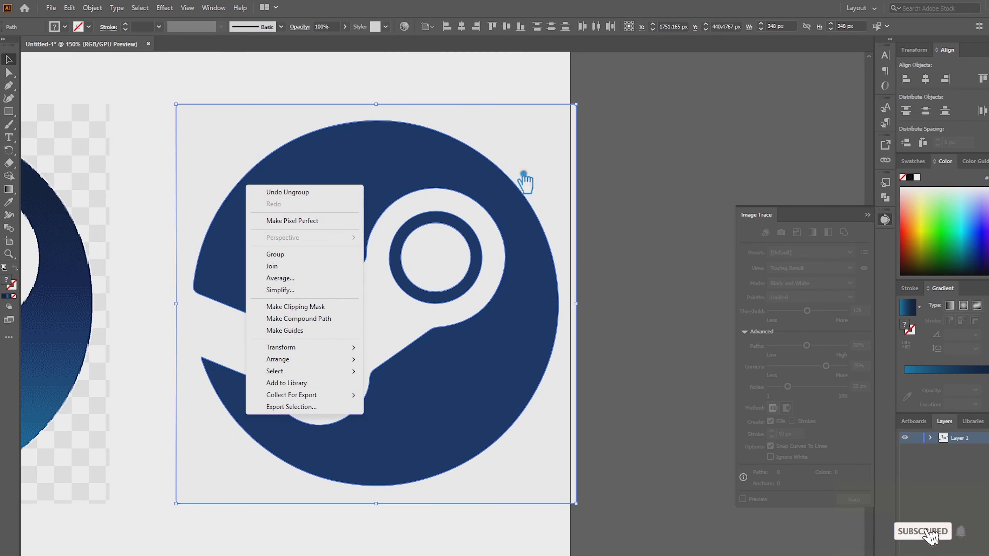
pyautogui.click(608, 174)
# Step: Move the traced logo pieces off the artboard and delete the white shapes left from the trace
pyautogui.click(447, 184)
pyautogui.click(563, 168)
pyautogui.click(623, 250)
pyautogui.scroll(-2, 631, 285)
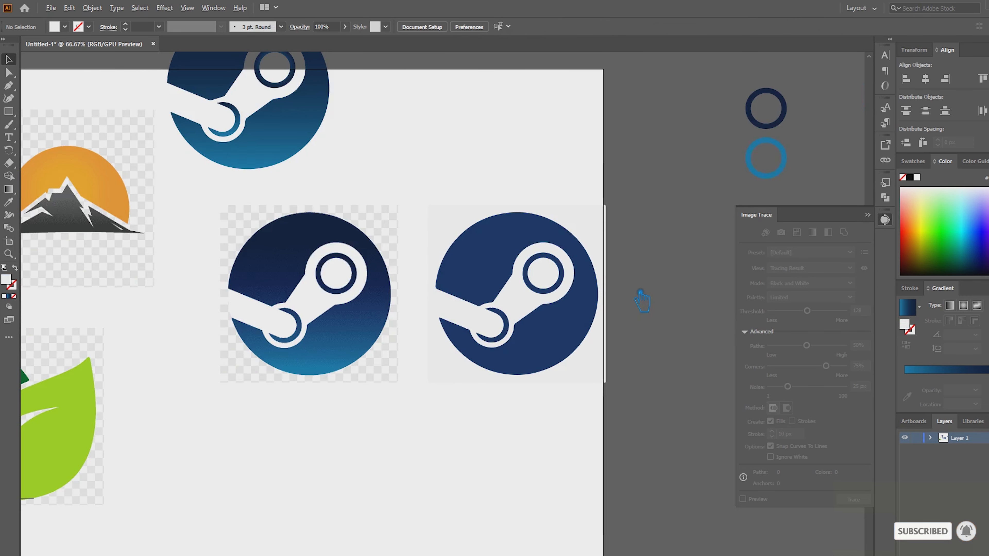
pyautogui.moveTo(640, 292); pyautogui.dragTo(381, 262)
pyautogui.moveTo(375, 388); pyautogui.dragTo(136, 195)
pyautogui.moveTo(389, 369)
pyautogui.mouseDown()
pyautogui.moveTo(241, 270)
pyautogui.moveTo(223, 230)
pyautogui.mouseUp()
pyautogui.moveTo(219, 225)
pyautogui.mouseDown()
pyautogui.moveTo(389, 270)
pyautogui.moveTo(436, 258)
pyautogui.mouseUp()
pyautogui.click(568, 232)
pyautogui.press('Delete')
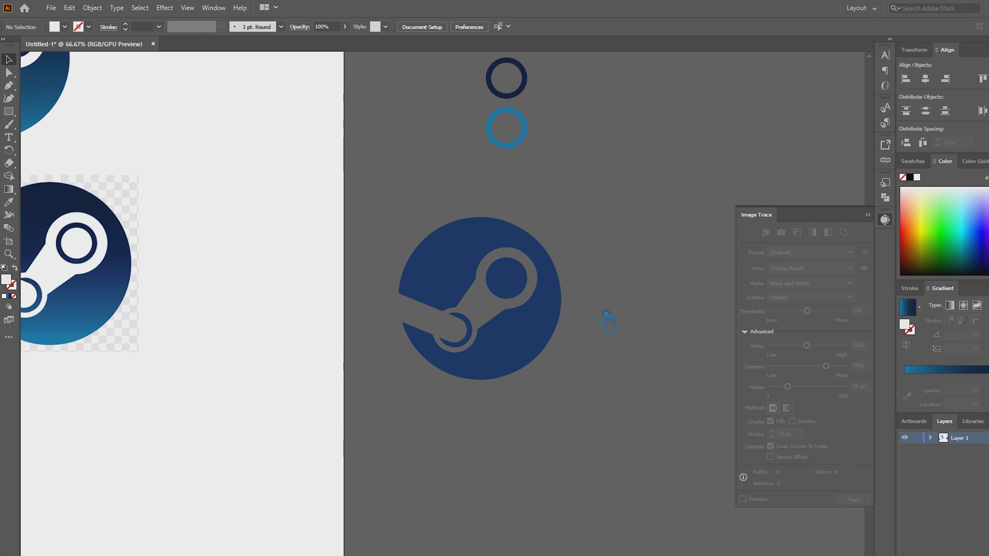
# Step: Restore the white circle inside the large joint and cut it out of the blue disc behind it with Minus Front
pyautogui.click(514, 284)
pyautogui.hotkey('ctrl', 'z')
pyautogui.click(515, 284)
pyautogui.click(504, 308)
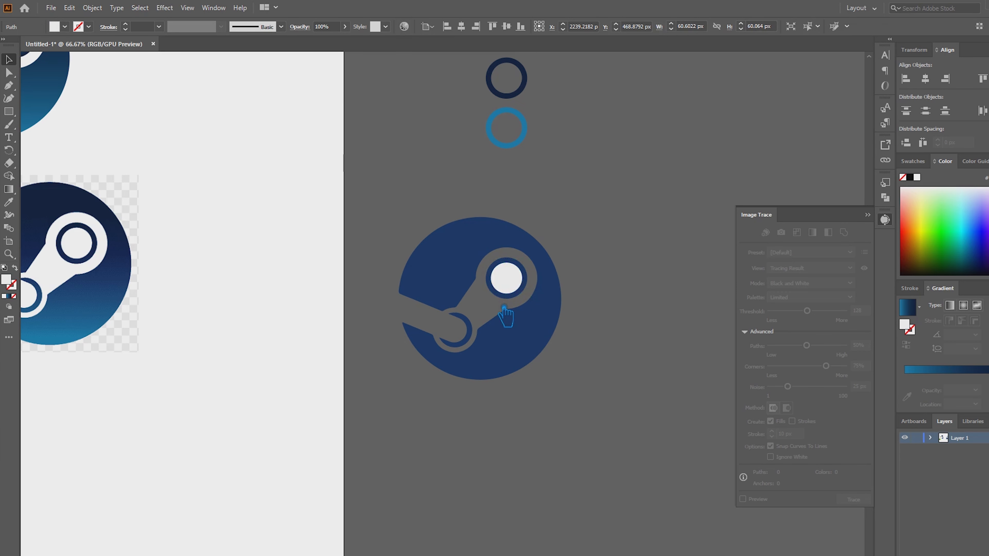
pyautogui.click(526, 277)
pyautogui.click(885, 198)
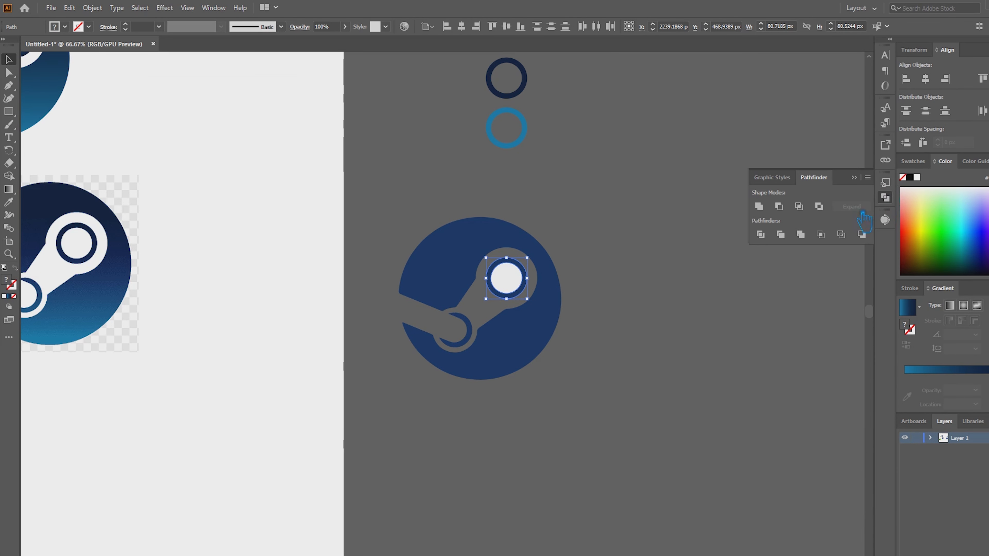
pyautogui.click(779, 207)
# Step: Move the cleaned flat-blue logo back onto the artboard beside the original Steam image
pyautogui.click(623, 281)
pyautogui.scroll(1, 556, 303)
pyautogui.scroll(-1, 556, 303)
pyautogui.click(557, 312)
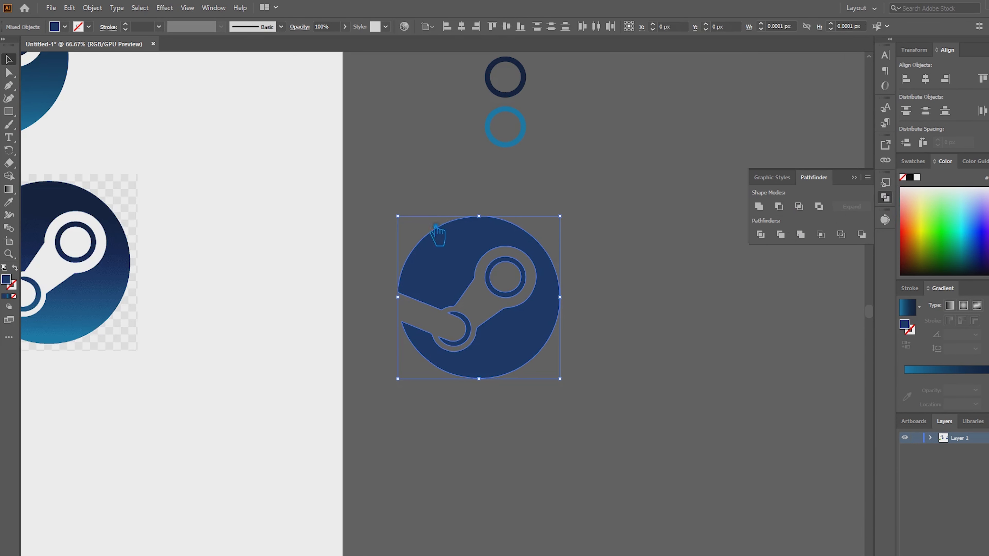
pyautogui.click(287, 327)
pyautogui.moveTo(410, 269); pyautogui.dragTo(216, 256)
pyautogui.click(441, 247)
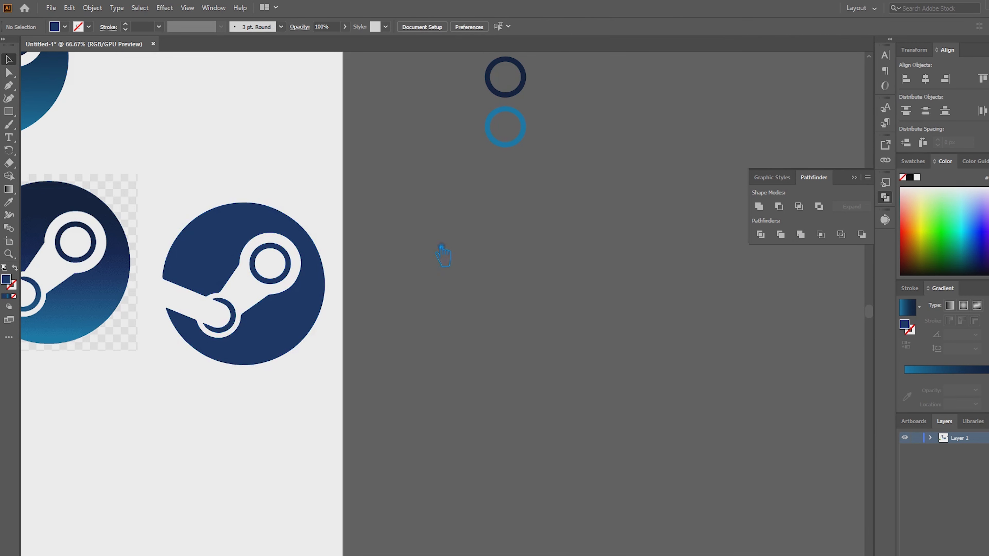
# Step: Move the gradient logo next to the original image, overlapping the flat-blue logo
pyautogui.moveTo(466, 257); pyautogui.dragTo(676, 362)
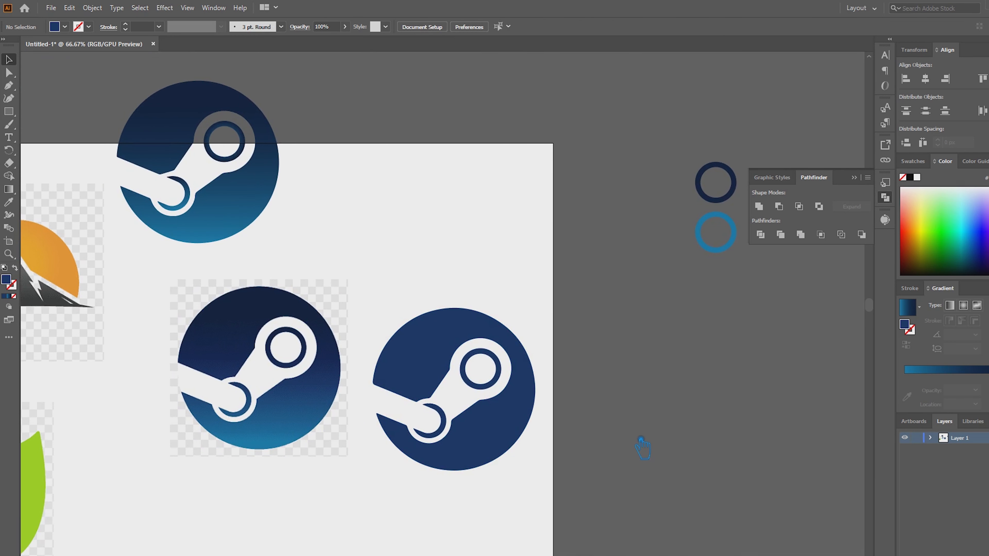
pyautogui.moveTo(549, 483); pyautogui.dragTo(380, 298)
pyautogui.scroll(2, 423, 357)
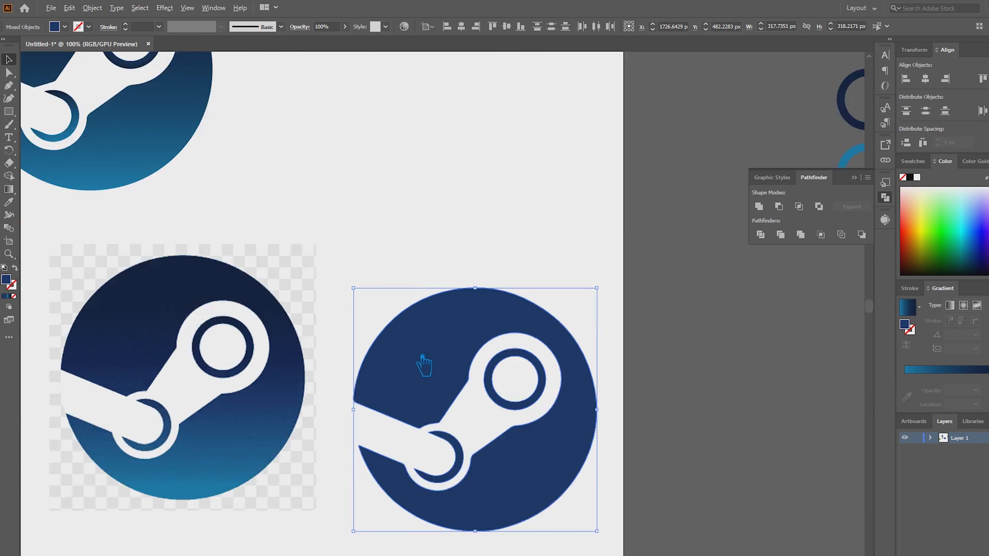
pyautogui.scroll(-1, 433, 365)
pyautogui.moveTo(434, 364); pyautogui.dragTo(410, 275)
pyautogui.click(368, 118)
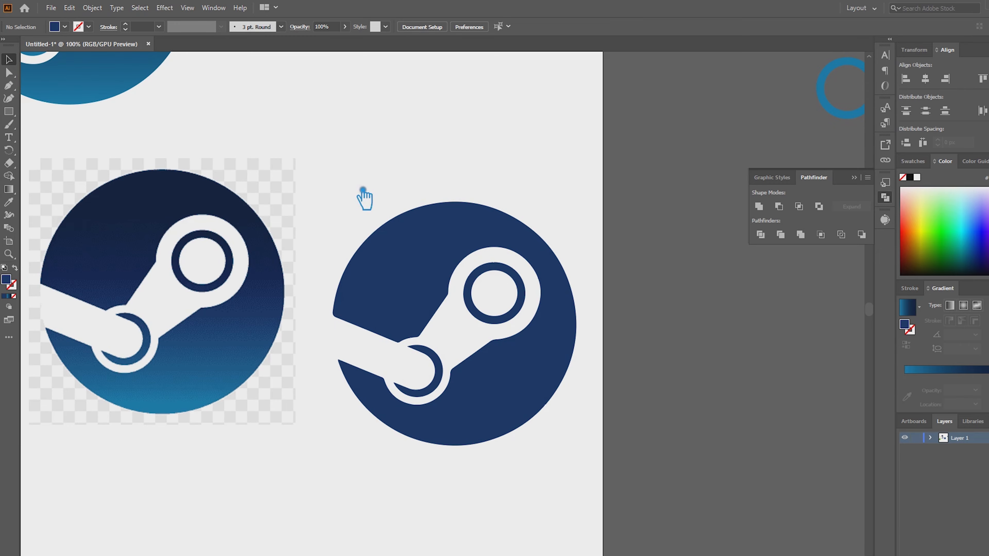
pyautogui.moveTo(120, 99); pyautogui.dragTo(495, 311)
pyautogui.moveTo(485, 371); pyautogui.dragTo(485, 498)
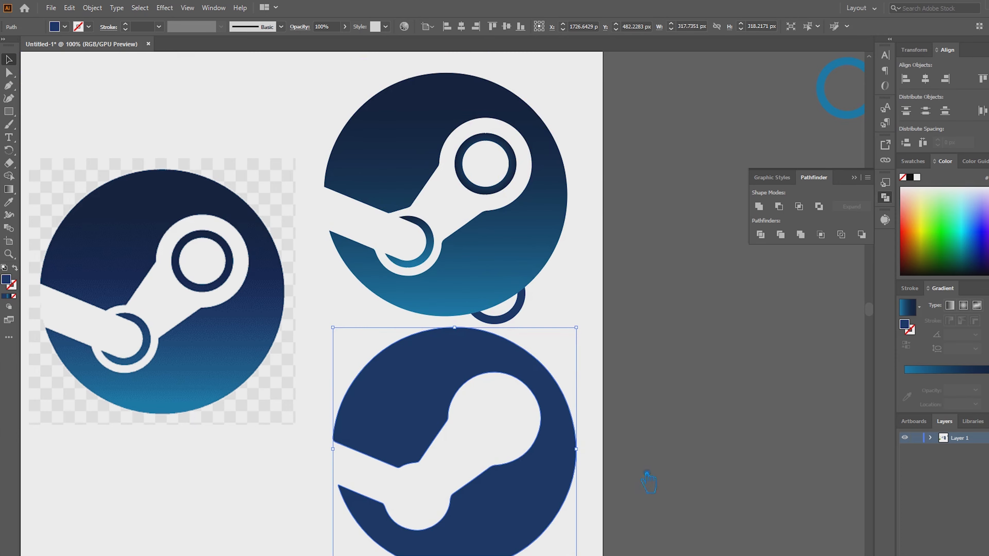
pyautogui.click(696, 425)
pyautogui.hotkey('ctrl', 'z')
# Step: Group all pieces of the flat-blue logo and move the group straight down below the gradient logo
pyautogui.click(512, 325)
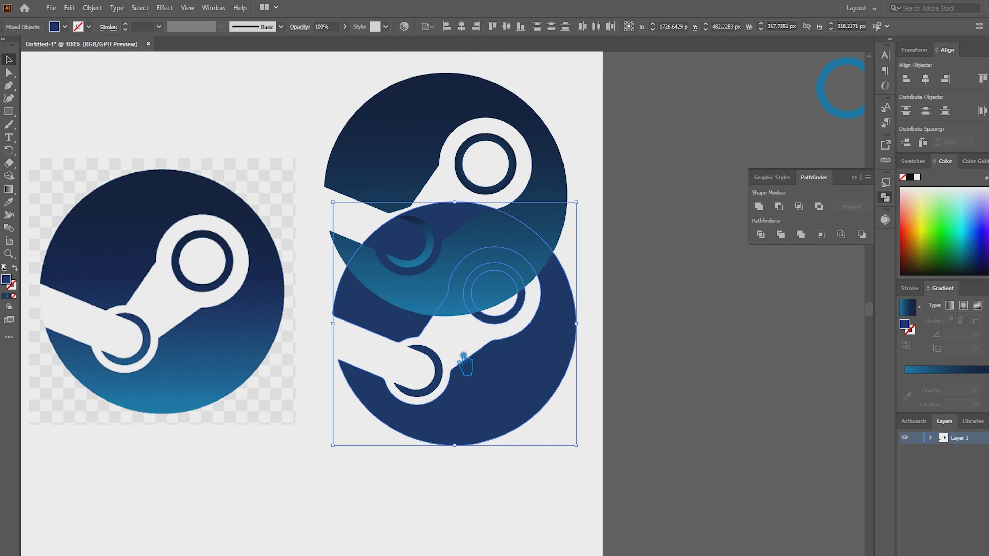
pyautogui.click(718, 400)
pyautogui.moveTo(475, 426); pyautogui.dragTo(475, 555)
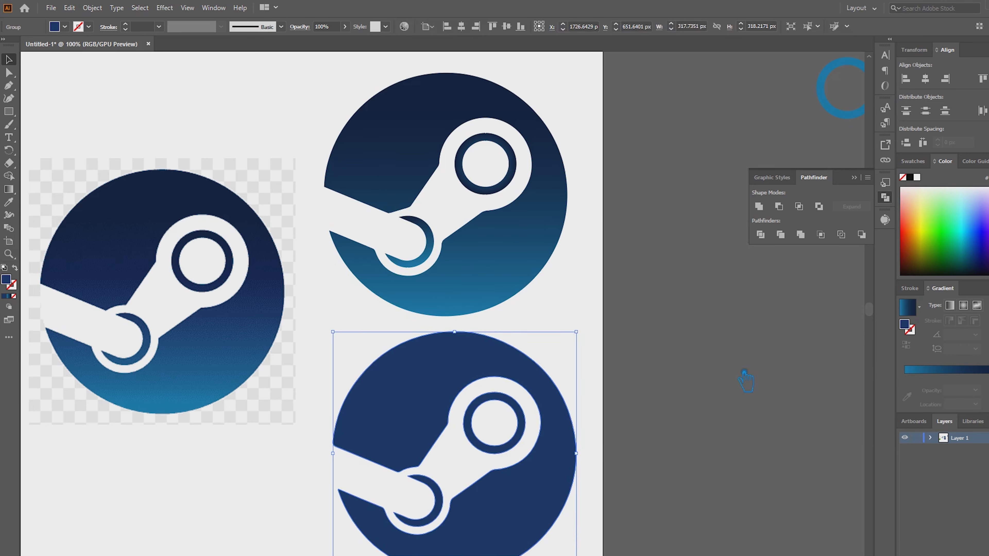
# Step: Nudge the gradient logo over the blue one and align both logos horizontally to the right
pyautogui.moveTo(528, 288); pyautogui.dragTo(542, 288)
pyautogui.click(467, 392)
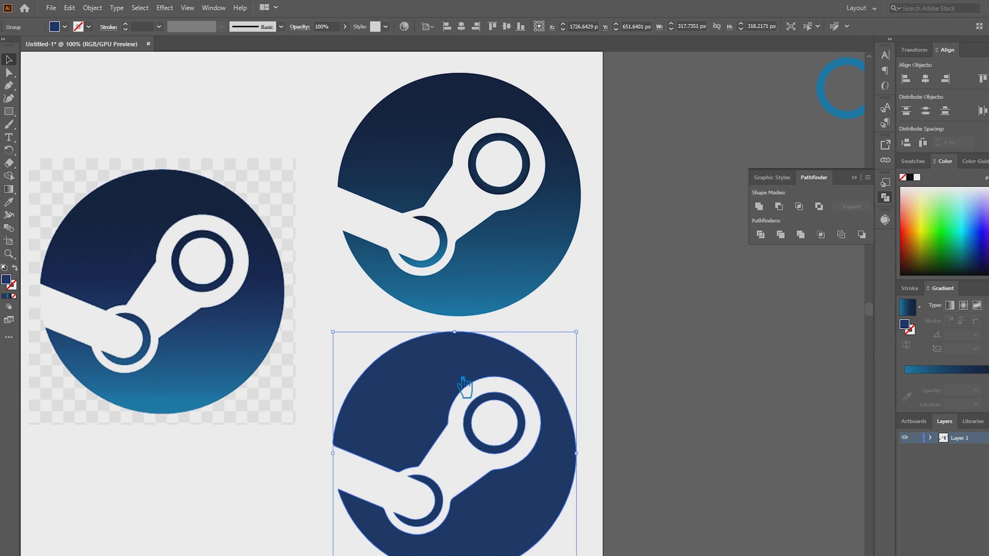
pyautogui.click(679, 439)
pyautogui.moveTo(678, 438); pyautogui.dragTo(437, 145)
pyautogui.click(945, 79)
pyautogui.click(703, 324)
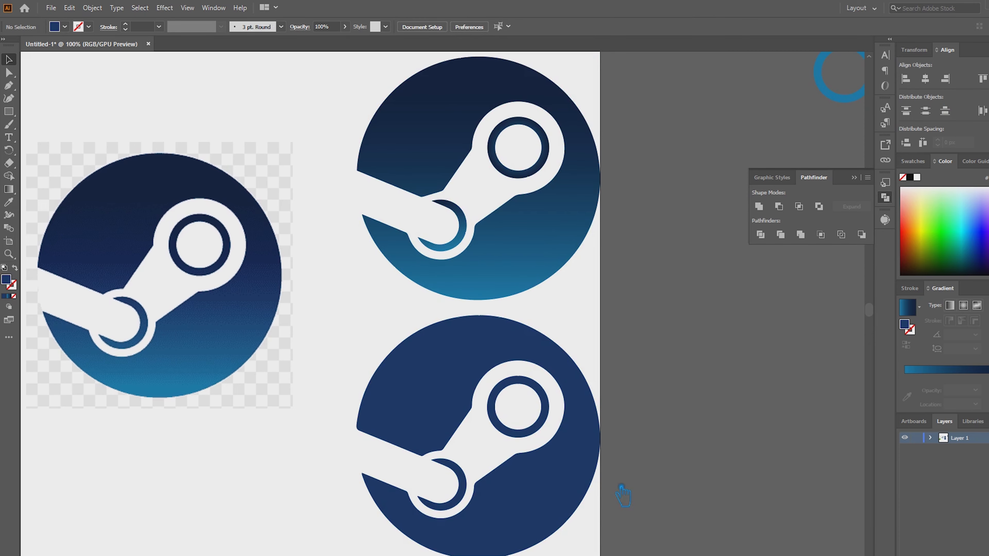
# Step: Move the two aligned logos together away from the artboard edge, closer to the original image
pyautogui.moveTo(621, 490); pyautogui.dragTo(527, 230)
pyautogui.moveTo(526, 229); pyautogui.dragTo(490, 228)
pyautogui.click(676, 269)
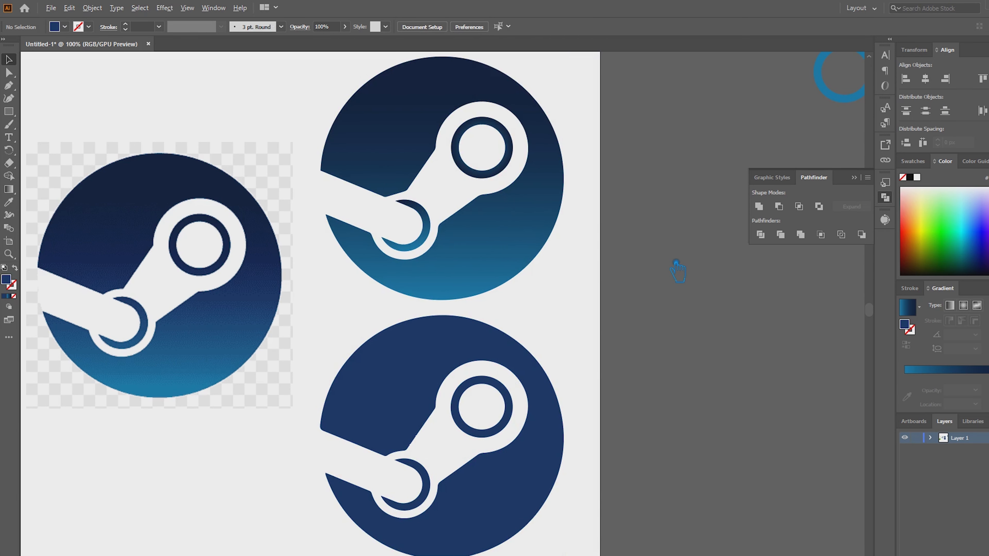
pyautogui.scroll(-1, 678, 271)
pyautogui.scroll(1, 635, 265)
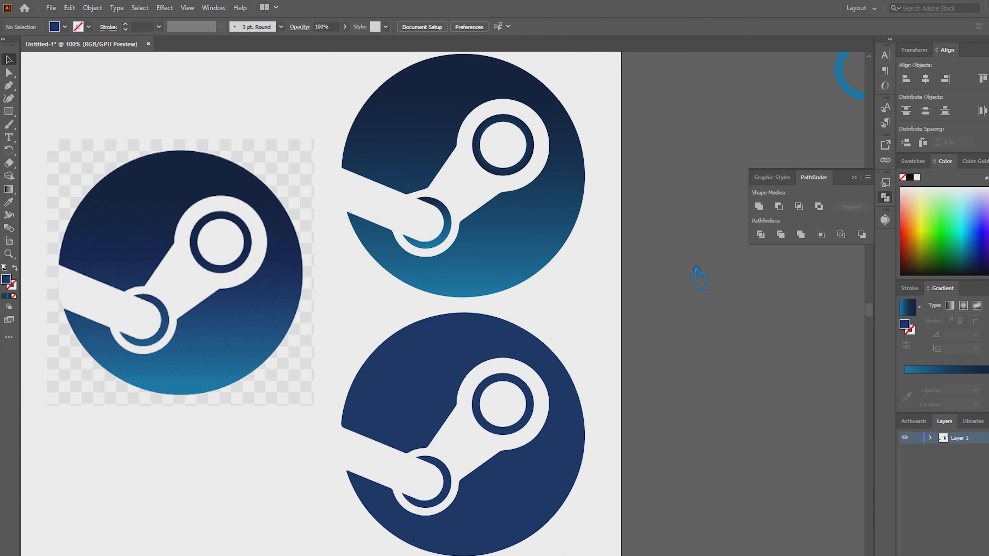
pyautogui.moveTo(697, 268); pyautogui.dragTo(696, 269)
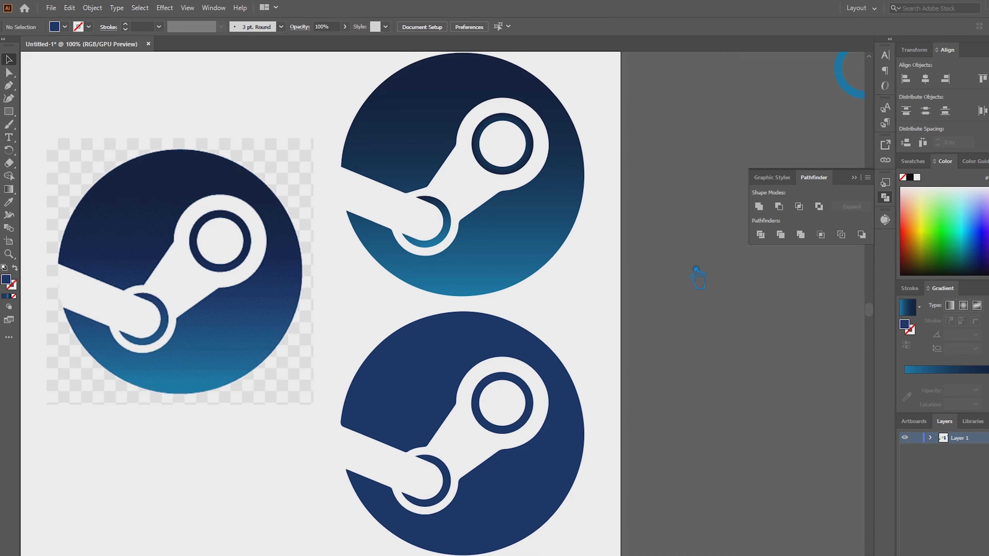
# Step: Copy the upper logo's gradient onto the flat-blue logo with the Eyedropper and redirect it vertically at 90°, dark at the crown
pyautogui.click(448, 345)
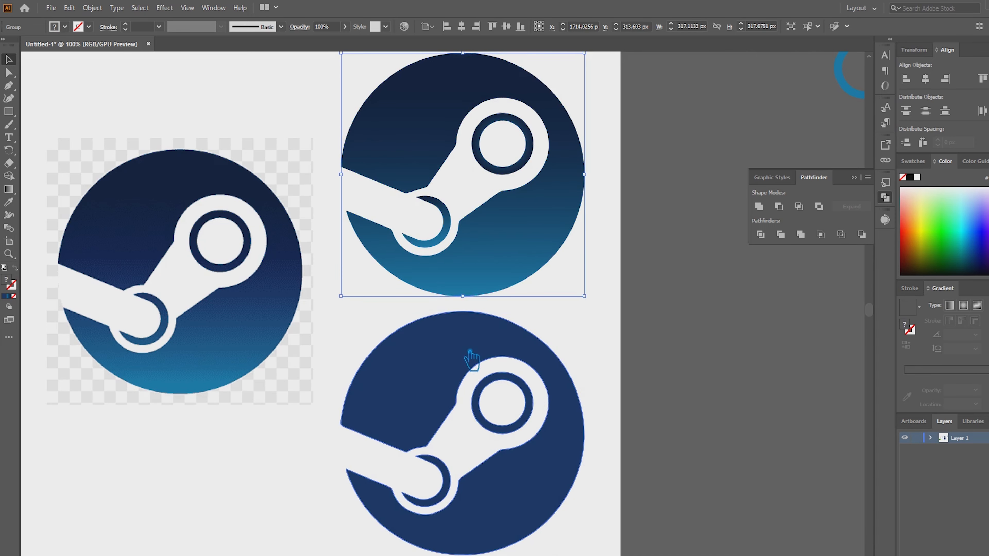
pyautogui.click(9, 202)
pyautogui.click(528, 234)
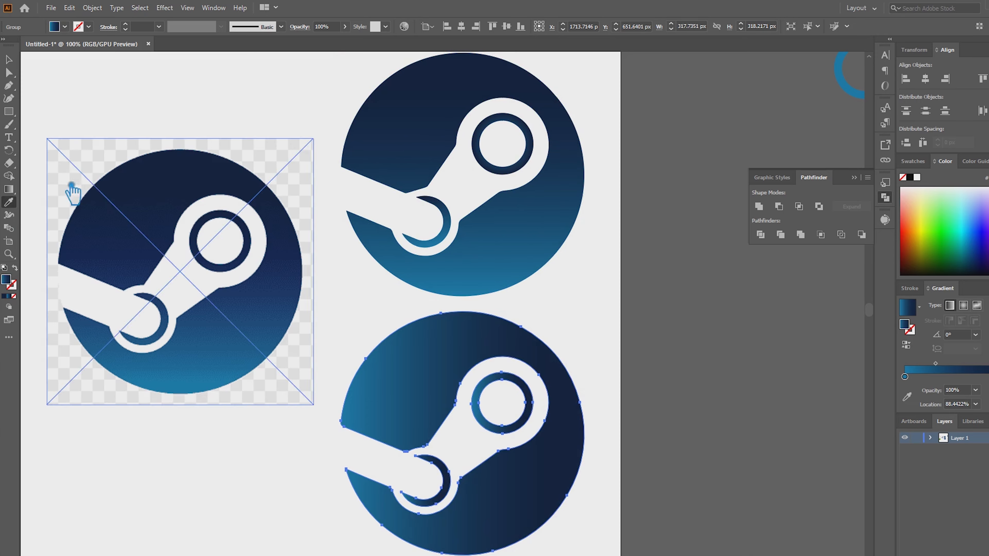
pyautogui.click(9, 189)
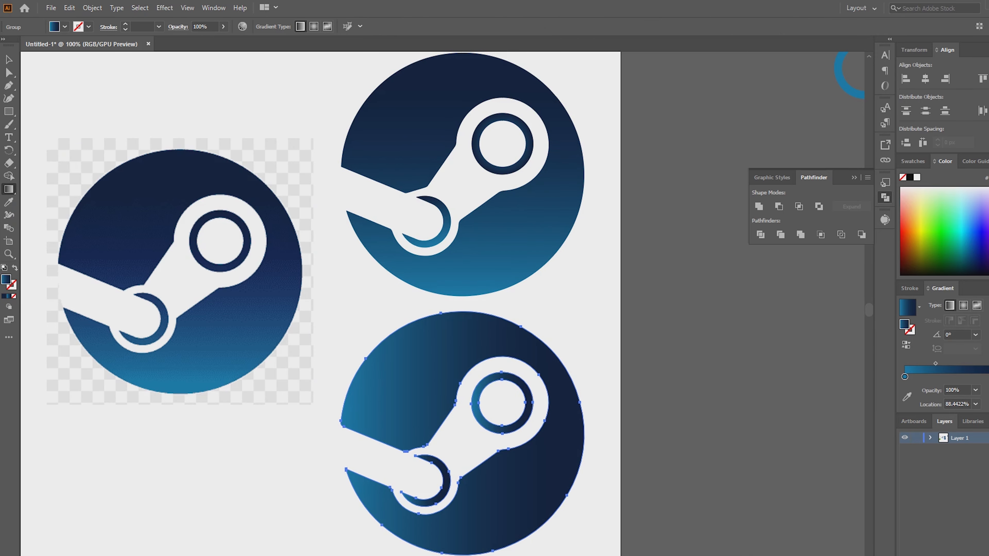
pyautogui.moveTo(471, 554); pyautogui.dragTo(484, 317)
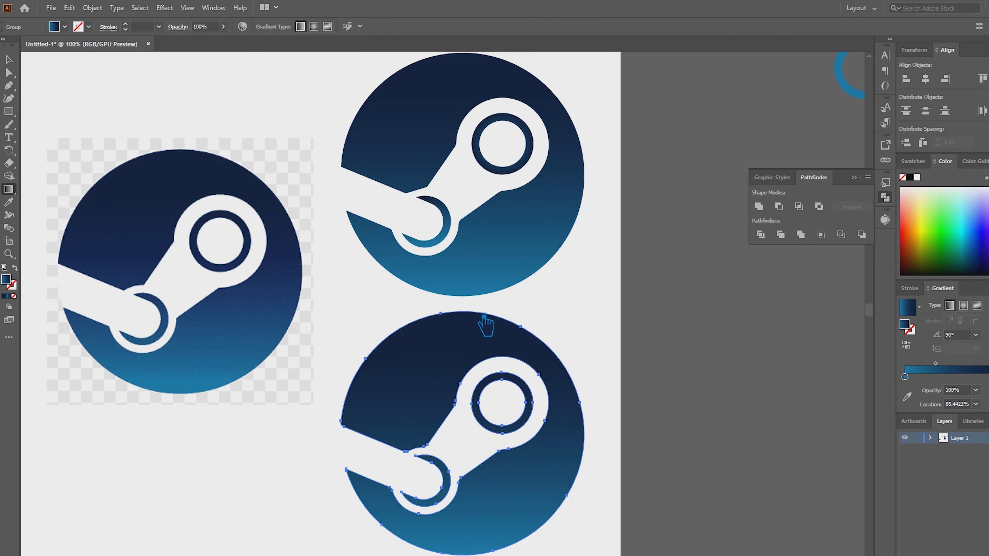
pyautogui.click(8, 59)
# Step: Compare the two gradient-filled vector logos with each other and the original image
pyautogui.scroll(-1, 487, 238)
pyautogui.click(512, 274)
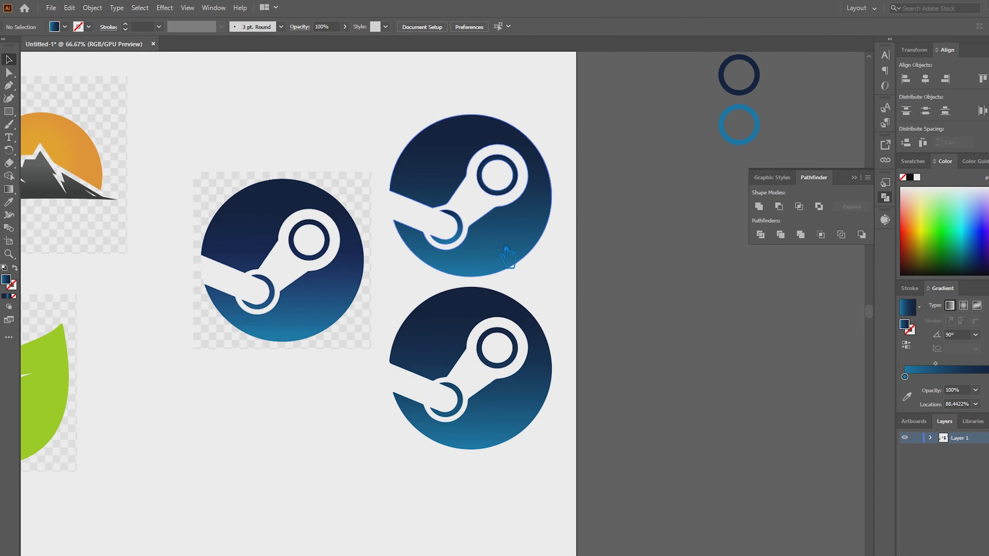
pyautogui.click(515, 243)
pyautogui.click(527, 409)
pyautogui.scroll(1, 524, 409)
pyautogui.scroll(-1, 524, 410)
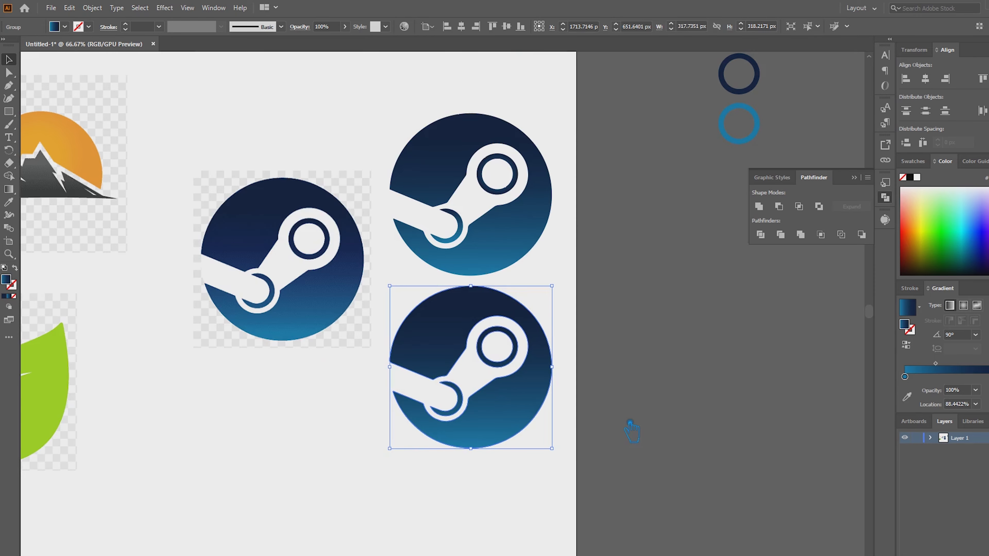
pyautogui.click(630, 425)
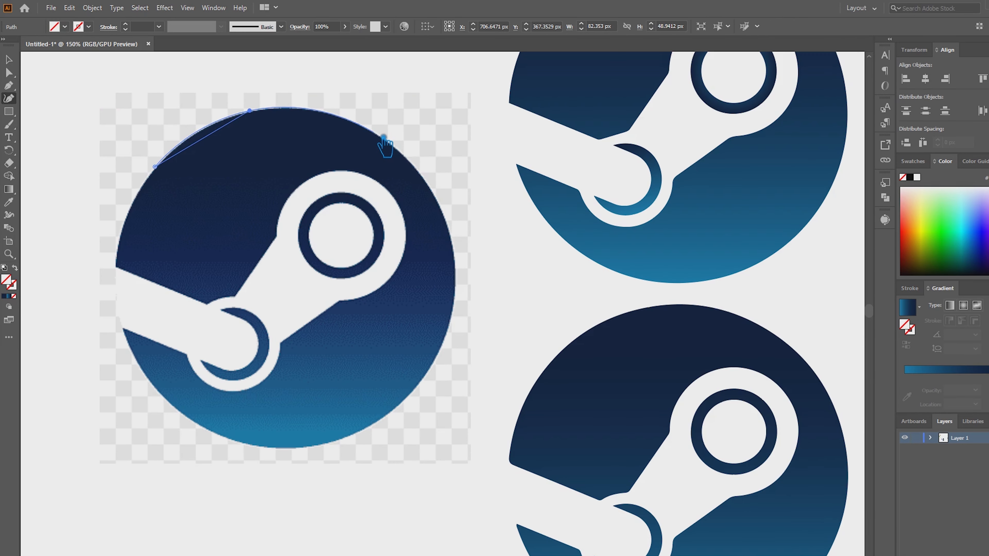
# Step: Trace the original logo's outer circle clockwise with the Curvature tool, placing anchors from its crown down to its base
pyautogui.click(373, 133)
pyautogui.click(436, 199)
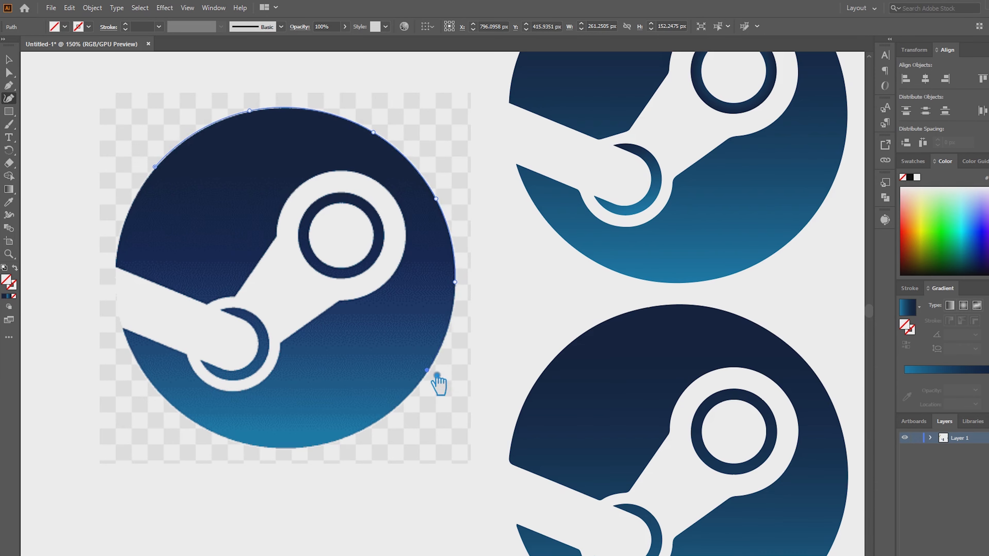
pyautogui.click(427, 370)
pyautogui.click(342, 440)
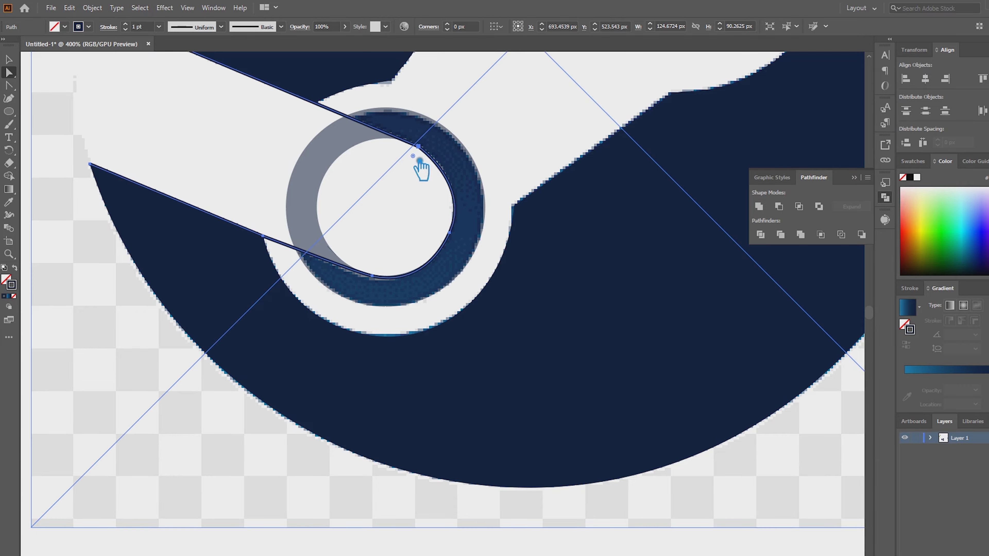
# Step: Adjust the arm outline's curve around the small joint with the Anchor Point tool to follow the original image
pyautogui.click(10, 85)
pyautogui.moveTo(431, 155)
pyautogui.mouseDown()
pyautogui.moveTo(440, 158)
pyautogui.moveTo(432, 133)
pyautogui.moveTo(431, 150)
pyautogui.mouseUp()
pyautogui.scroll(3, 421, 161)
pyautogui.scroll(-1, 431, 186)
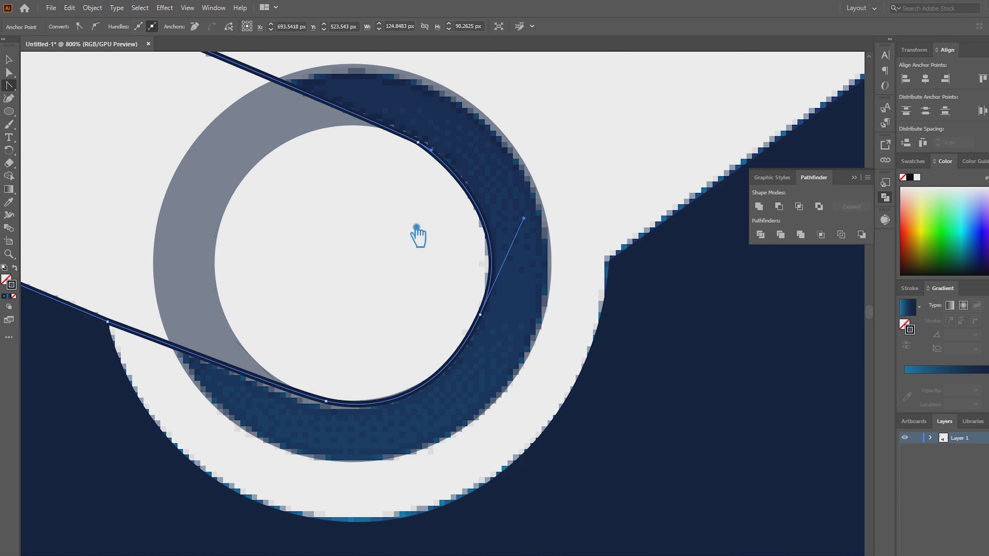
# Step: Move the original image horizontally aside so it sits apart from the traced paths
pyautogui.scroll(-6, 418, 235)
pyautogui.press('v')
pyautogui.click(392, 279)
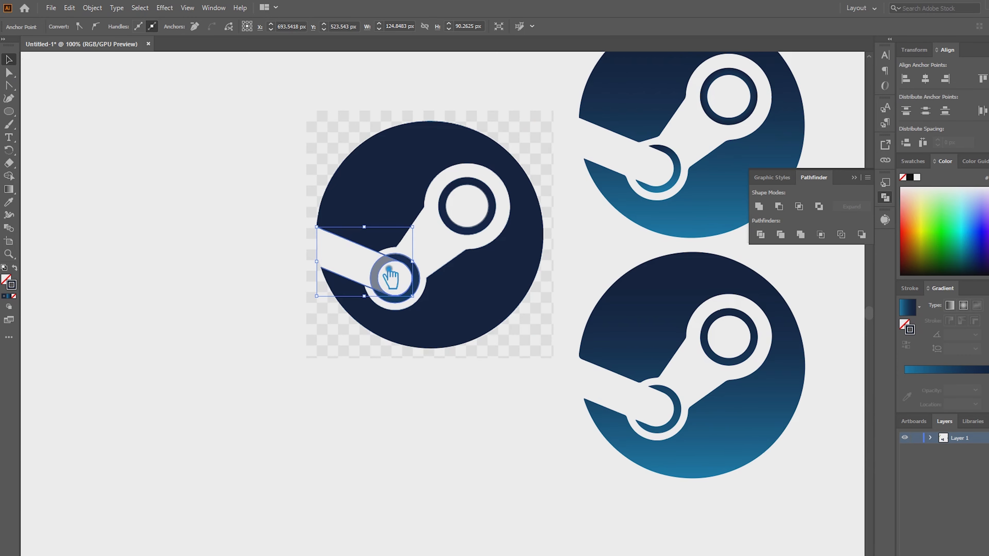
pyautogui.click(390, 270)
pyautogui.click(430, 401)
pyautogui.click(408, 266)
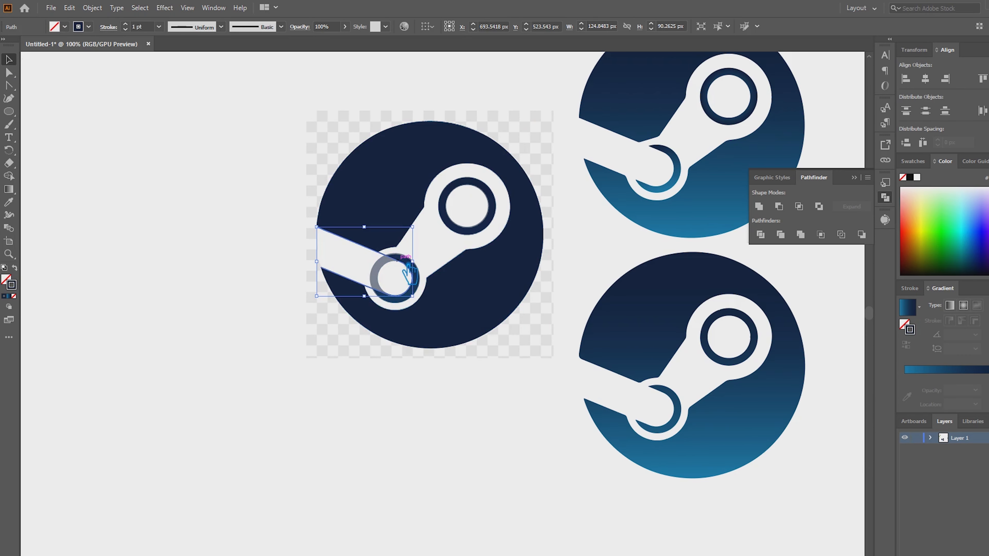
pyautogui.moveTo(322, 167); pyautogui.dragTo(28, 160)
pyautogui.hotkey('ctrl', 'z')
# Step: Set the opacity of the two traced joint rings to 100%
pyautogui.click(347, 111)
pyautogui.click(467, 234)
pyautogui.keyDown('shift'); pyautogui.click(417, 270); pyautogui.keyUp('shift')
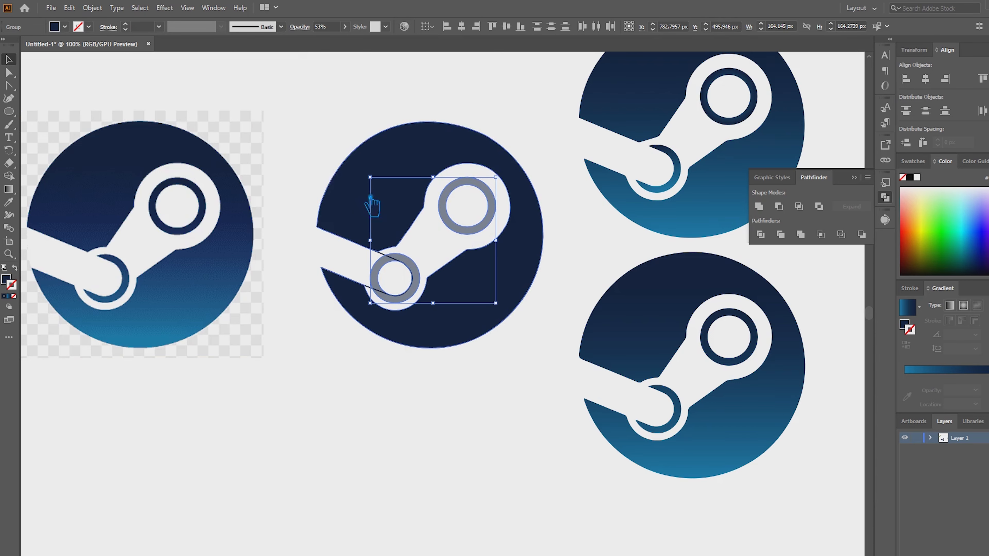
pyautogui.click(345, 26)
pyautogui.moveTo(324, 41); pyautogui.dragTo(458, 82)
pyautogui.click(466, 431)
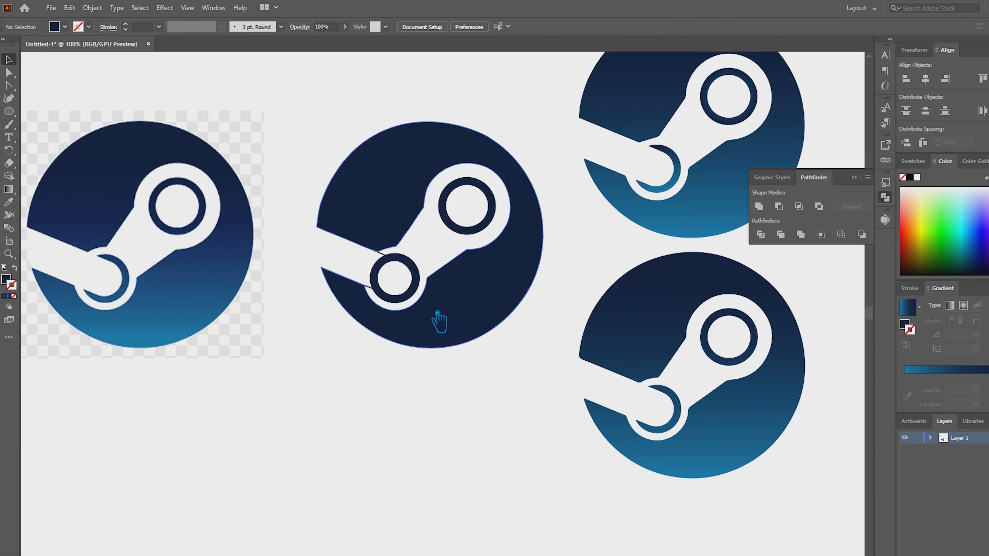
# Step: Remove the arm outline's stroke and split all the traced shapes with Pathfinder Divide
pyautogui.click(395, 259)
pyautogui.click(13, 296)
pyautogui.moveTo(333, 117)
pyautogui.mouseDown()
pyautogui.moveTo(387, 169)
pyautogui.moveTo(511, 364)
pyautogui.mouseUp()
pyautogui.click(761, 235)
# Step: Ungroup the divided logo and delete the leftover arm and joint pieces, leaving only the blue shapes
pyautogui.rightClick(376, 259)
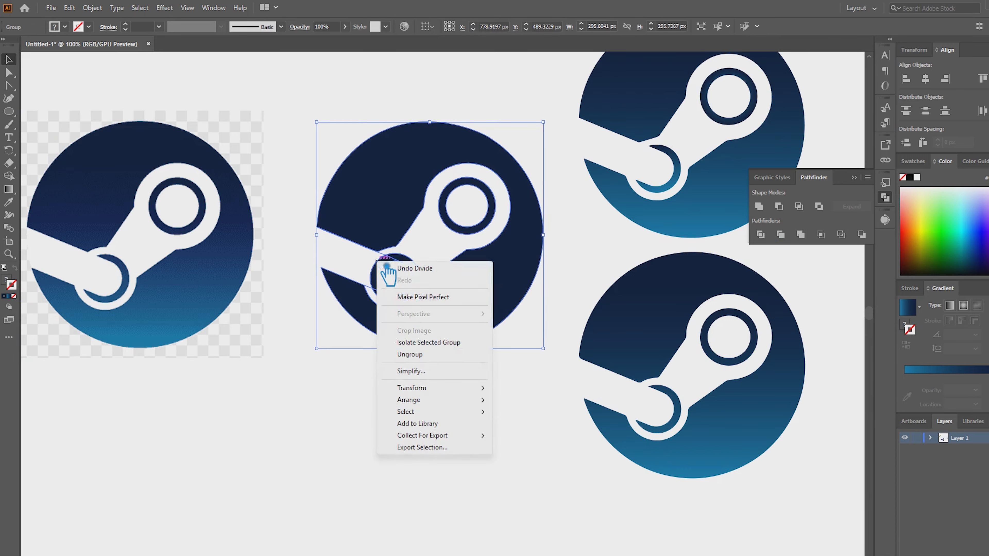
pyautogui.click(426, 355)
pyautogui.click(389, 277)
pyautogui.press('Delete')
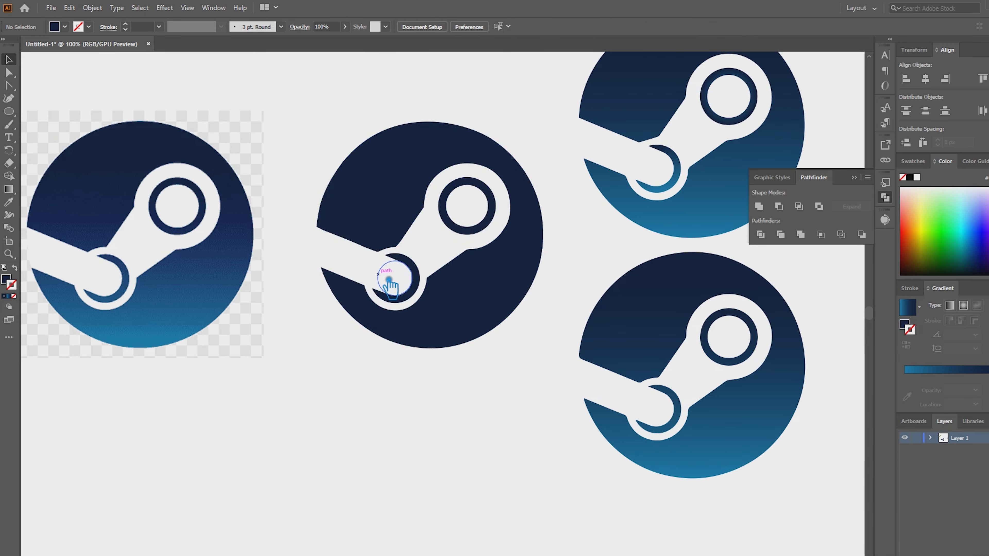
pyautogui.click(389, 267)
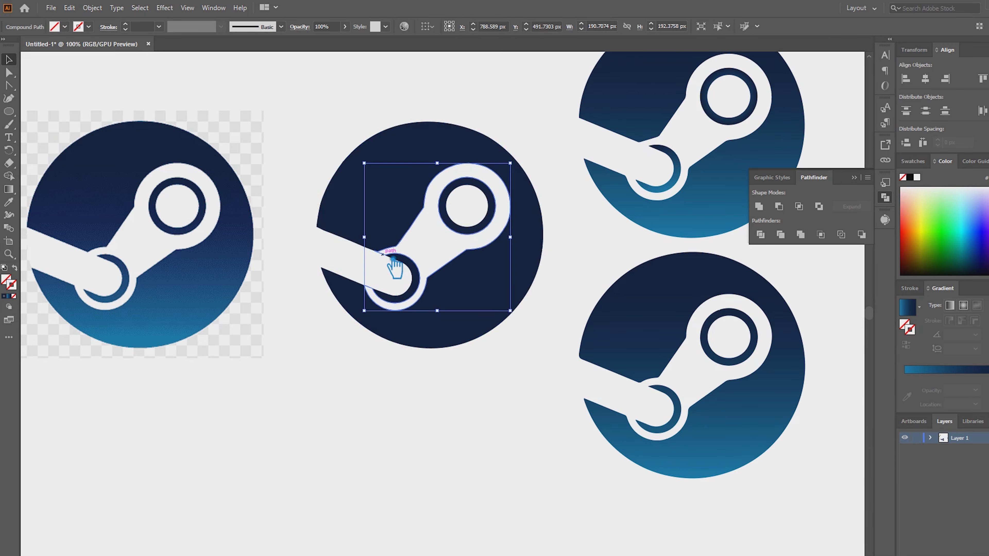
pyautogui.press('Delete')
# Step: Separate the original image from the retraced logo by moving the image diagonally downward and the logo slightly up
pyautogui.moveTo(235, 335); pyautogui.dragTo(287, 421)
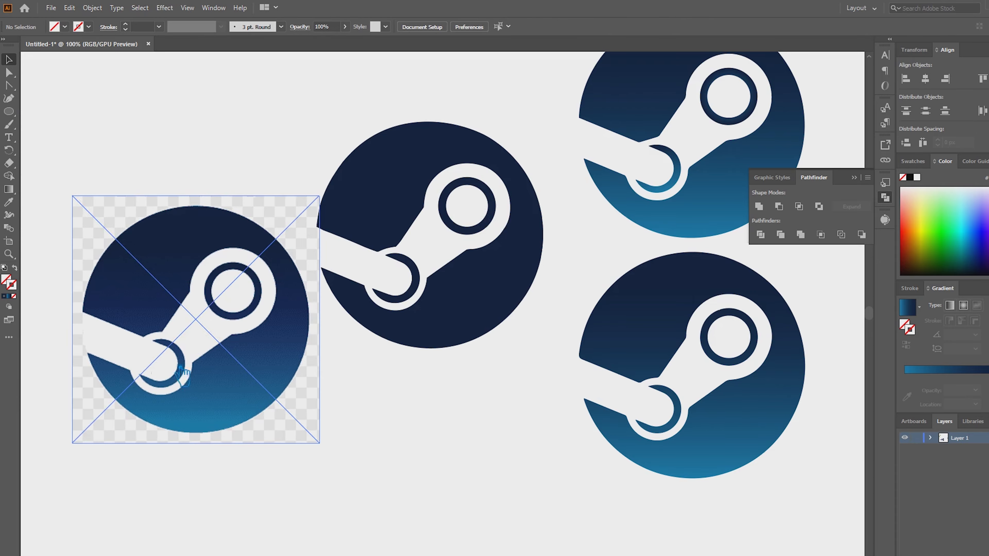
pyautogui.click(394, 169)
pyautogui.moveTo(394, 170); pyautogui.dragTo(410, 94)
pyautogui.click(469, 336)
pyautogui.moveTo(513, 356); pyautogui.dragTo(445, 428)
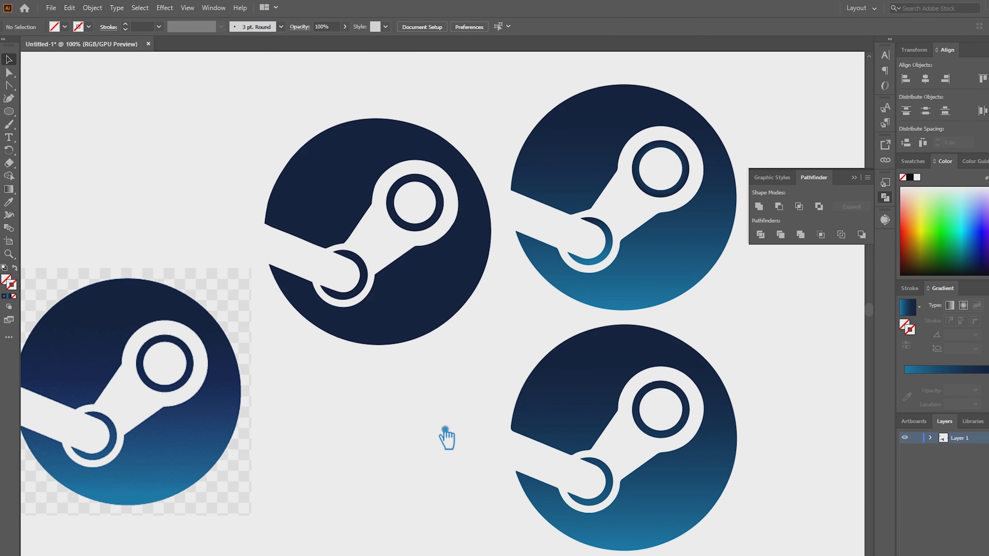
# Step: Copy the lower logo's gradient onto the retraced logo with the Eyedropper and delete the filled disc inside the large ring
pyautogui.click(700, 501)
pyautogui.click(420, 332)
pyautogui.moveTo(444, 401); pyautogui.dragTo(331, 257)
pyautogui.click(8, 202)
pyautogui.click(632, 401)
pyautogui.press('v')
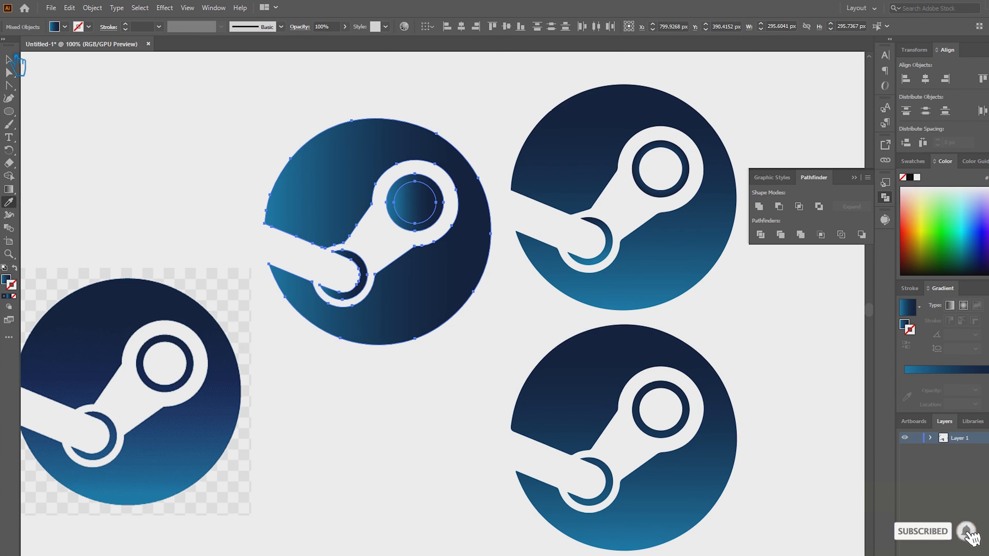
pyautogui.click(427, 206)
pyautogui.press('Delete')
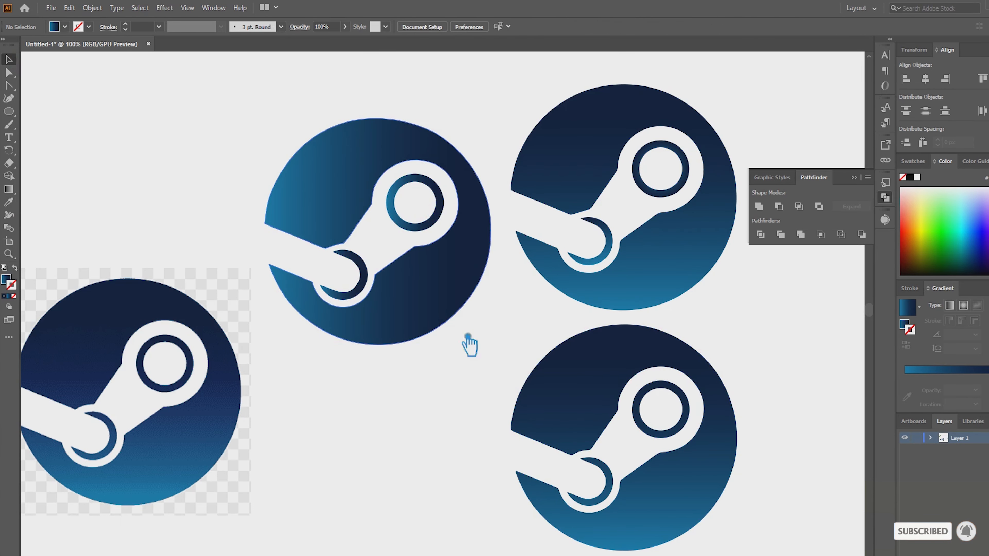
# Step: Redirect the gradient of the retraced logo's body to about 105°, dark at the crown and light blue at the base
pyautogui.click(422, 303)
pyautogui.click(8, 190)
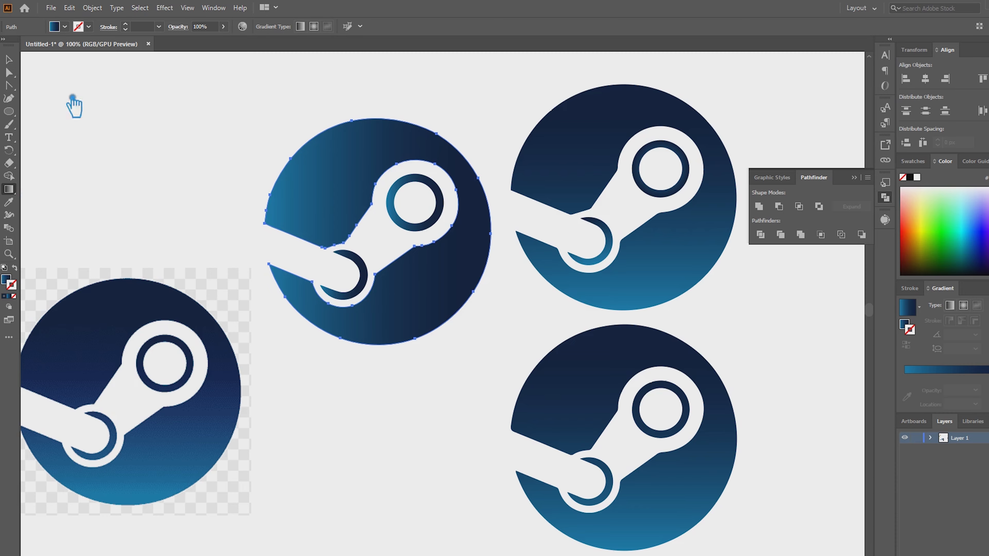
pyautogui.press('v')
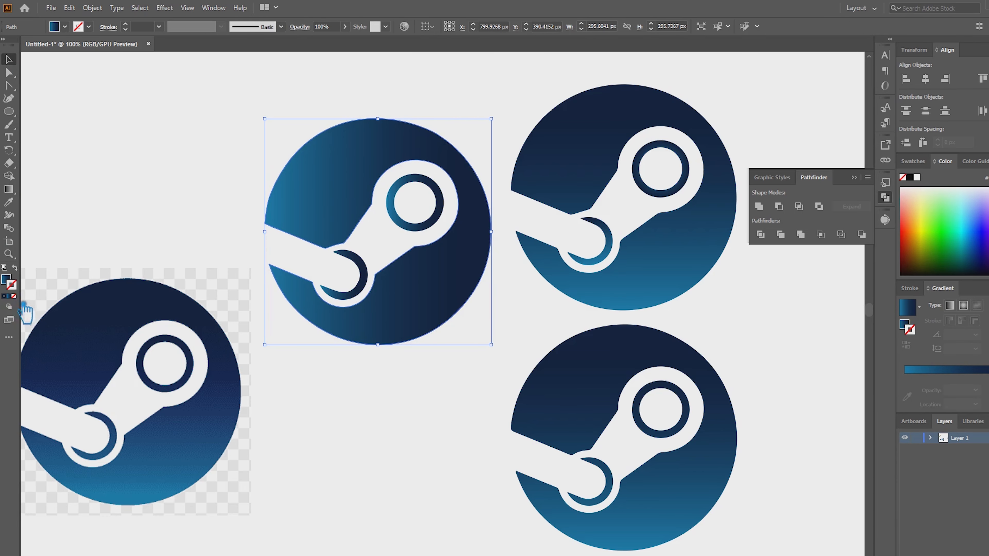
pyautogui.click(9, 189)
pyautogui.moveTo(415, 348); pyautogui.dragTo(352, 136)
pyautogui.click(16, 62)
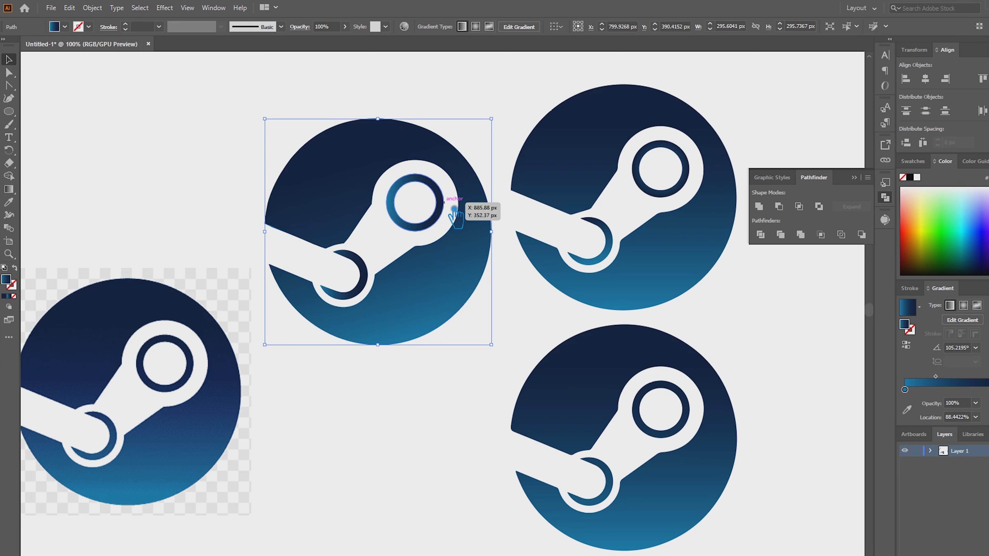
# Step: Copy the radial gradient from the upper finished logo's large ring onto the retraced large ring with the Eyedropper
pyautogui.click(442, 203)
pyautogui.press('i')
pyautogui.click(678, 201)
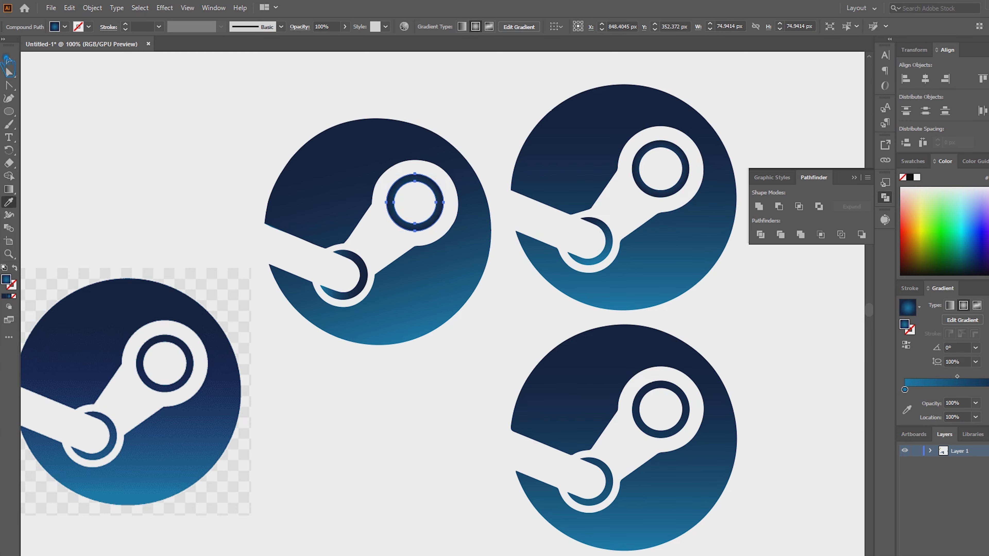
# Step: Redirect the gradient of the small joint's crescent to about 107°, light blue at its lower end
pyautogui.click(9, 60)
pyautogui.click(360, 290)
pyautogui.press('g')
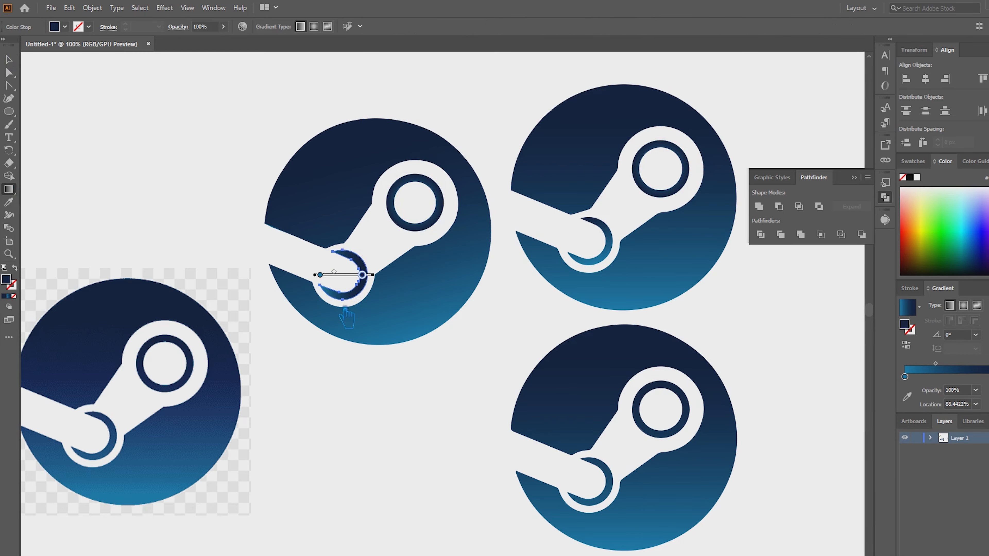
pyautogui.moveTo(359, 304); pyautogui.dragTo(342, 265)
pyautogui.click(15, 59)
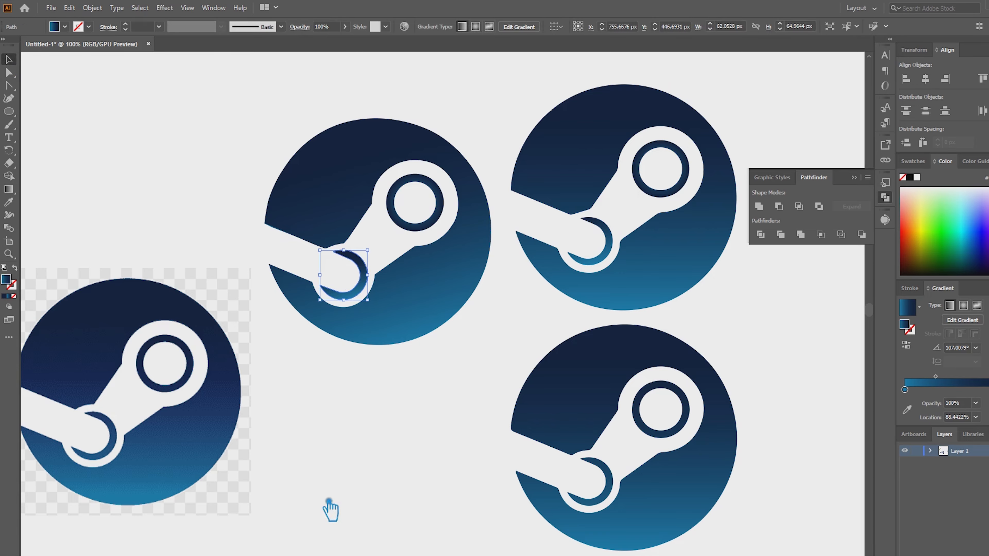
# Step: Group all the shapes of the retraced logo
pyautogui.moveTo(534, 375); pyautogui.dragTo(298, 108)
pyautogui.hotkey('ctrl', 'z')
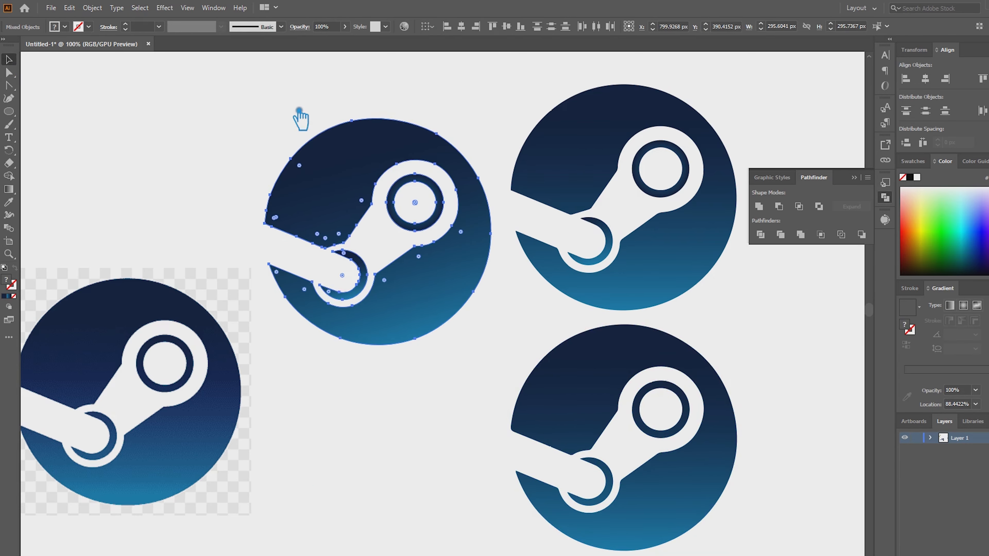
pyautogui.hotkey('ctrl', 'v')
pyautogui.hotkey('ctrl', 'z')
pyautogui.hotkey('ctrl', 'g')
# Step: Line up the grouped retraced logo and the original image in a row with the upper gradient logo
pyautogui.click(458, 408)
pyautogui.moveTo(411, 299); pyautogui.dragTo(411, 265)
pyautogui.click(303, 335)
pyautogui.moveTo(128, 392); pyautogui.dragTo(337, 459)
pyautogui.moveTo(338, 458); pyautogui.dragTo(101, 209)
pyautogui.moveTo(303, 362); pyautogui.dragTo(355, 432)
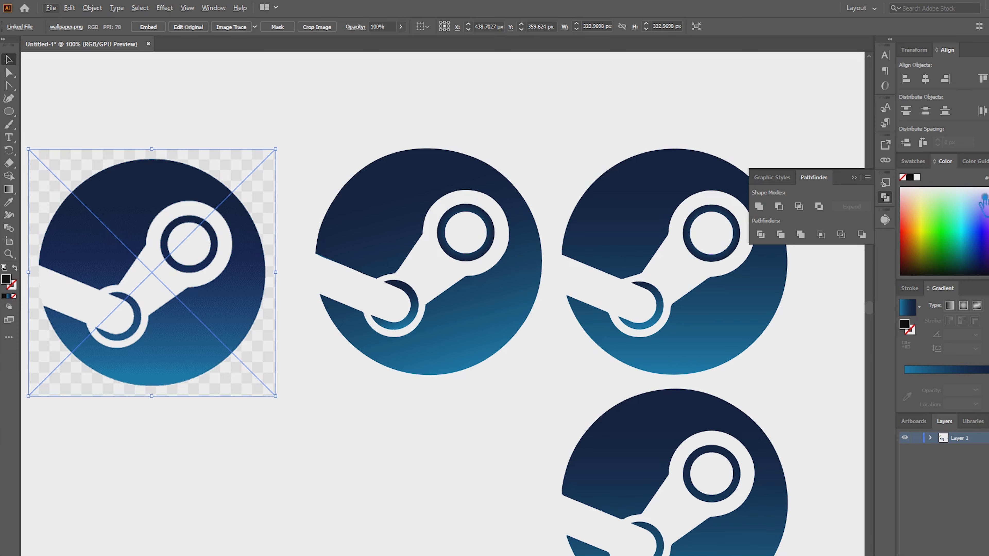